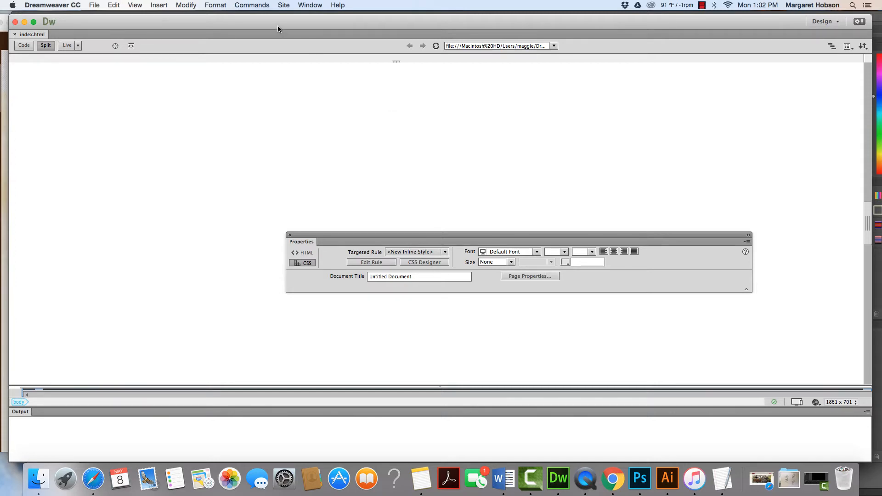
Check the site name and local folder in the river site's setup, and move the floating Properties panel lower, off the page area
left_click(284, 5)
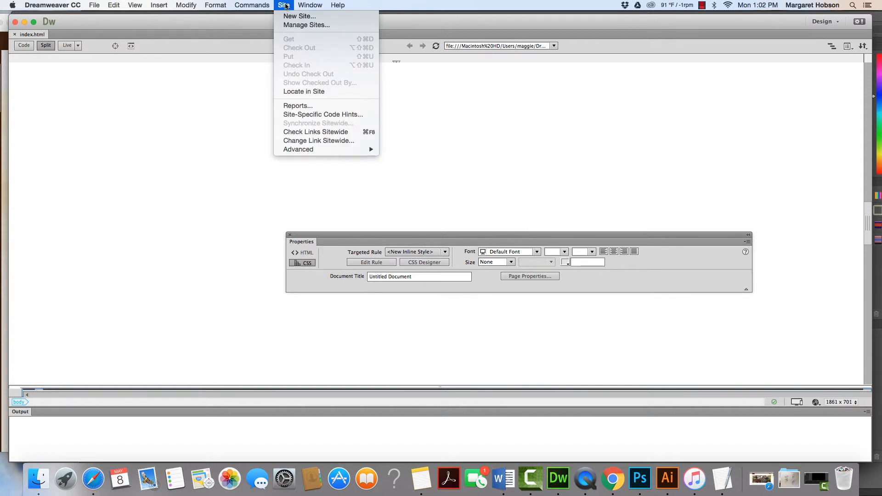
left_click(311, 25)
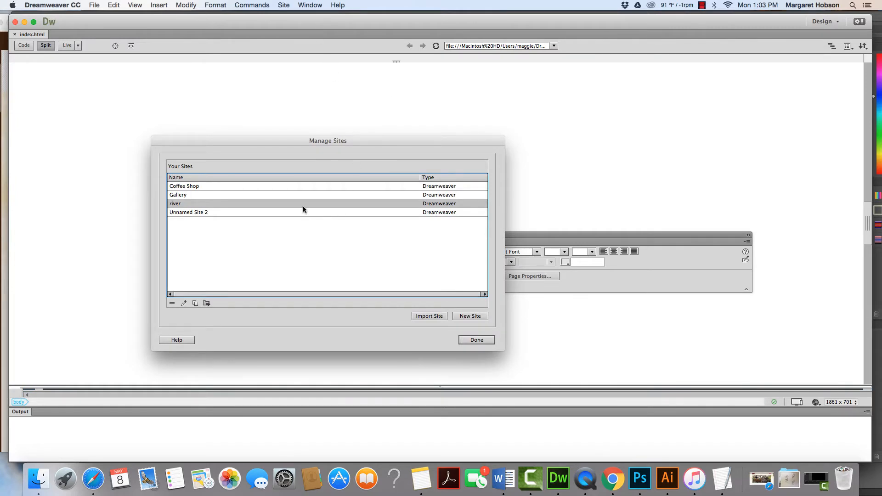
left_click(184, 303)
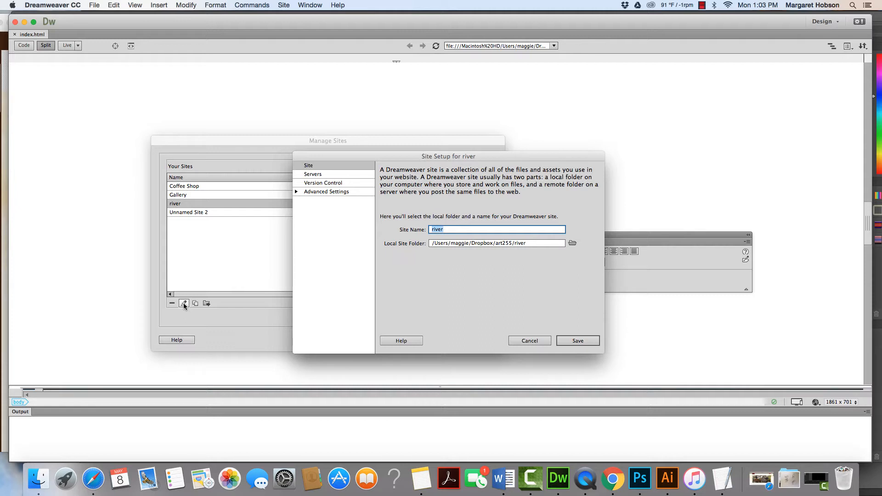
left_click(574, 341)
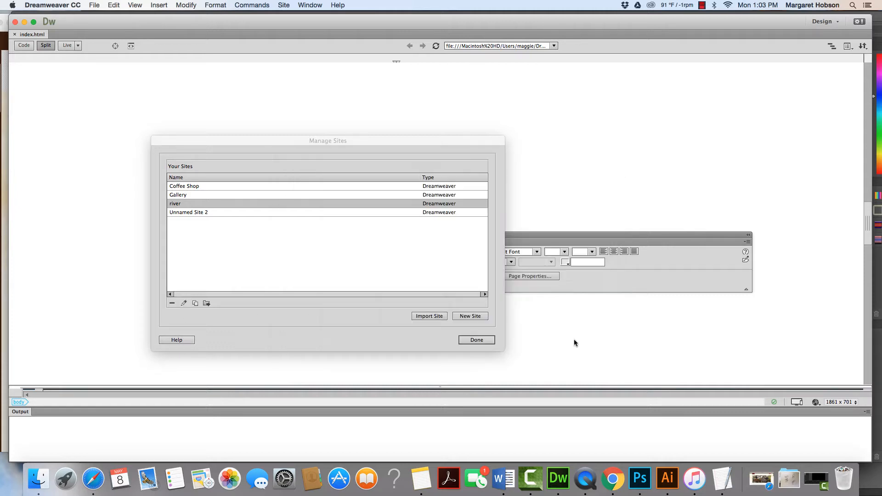
left_click(472, 341)
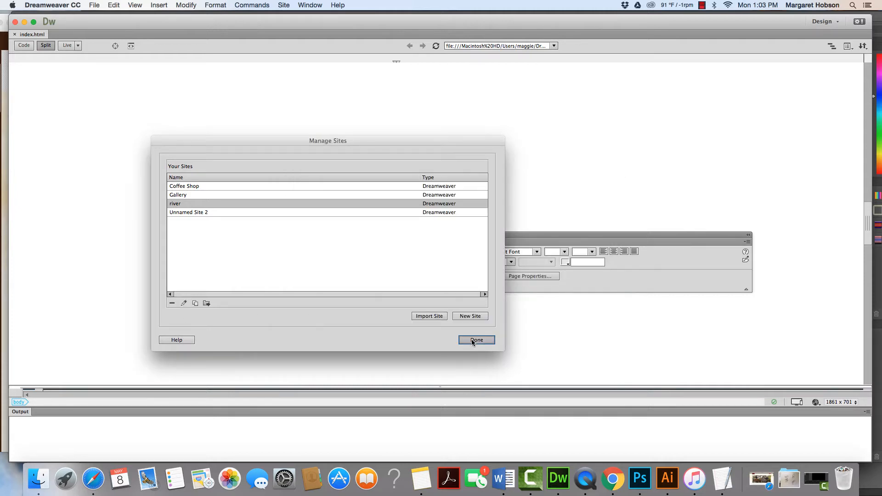
left_click_drag(412, 236, 377, 388)
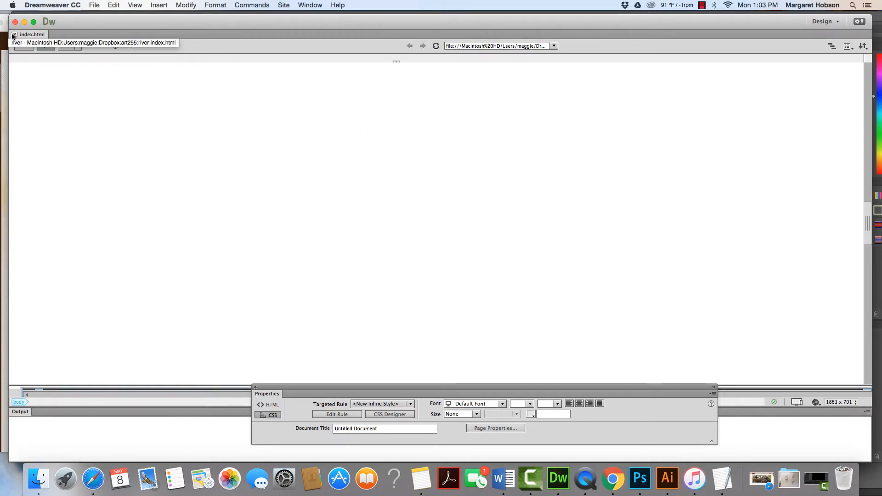
left_click(94, 5)
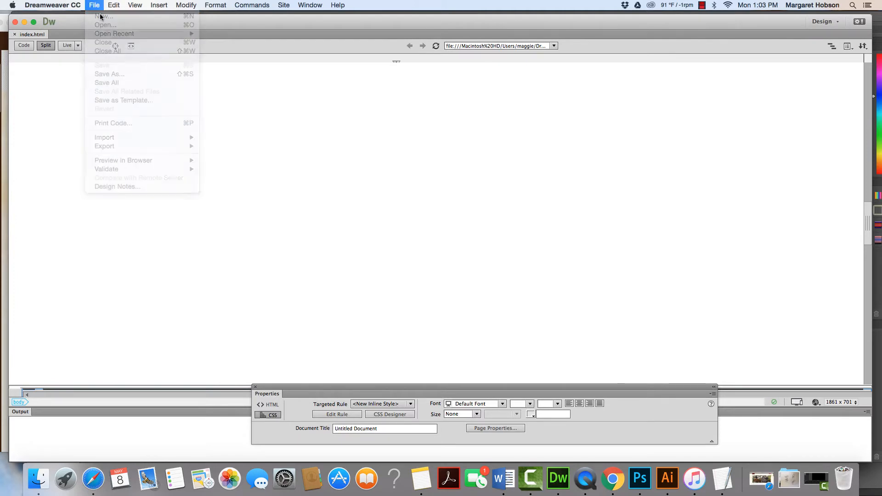
left_click(101, 17)
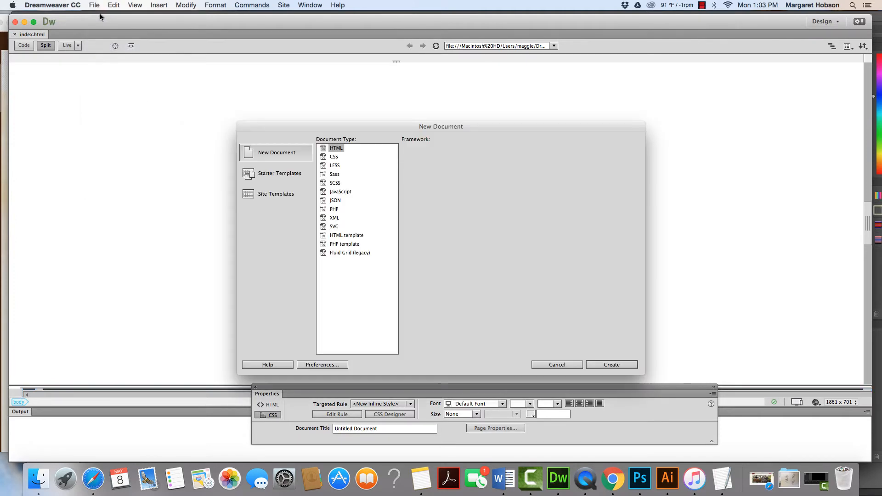
left_click(321, 149)
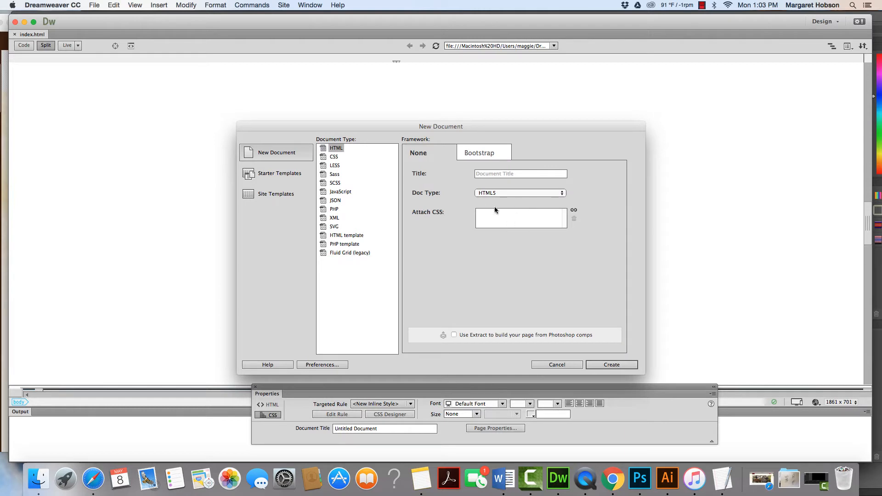
left_click(557, 364)
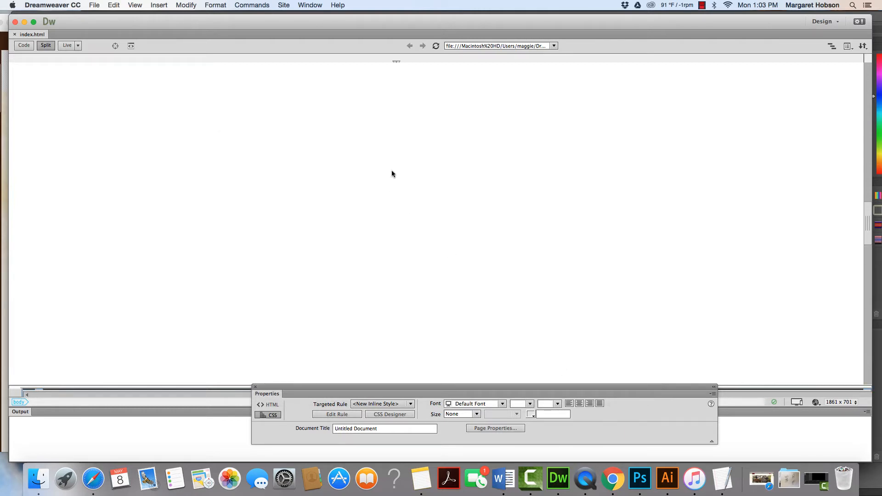
Close the floating Properties panel and make the Output area slightly taller
left_click_drag(240, 22, 239, 21)
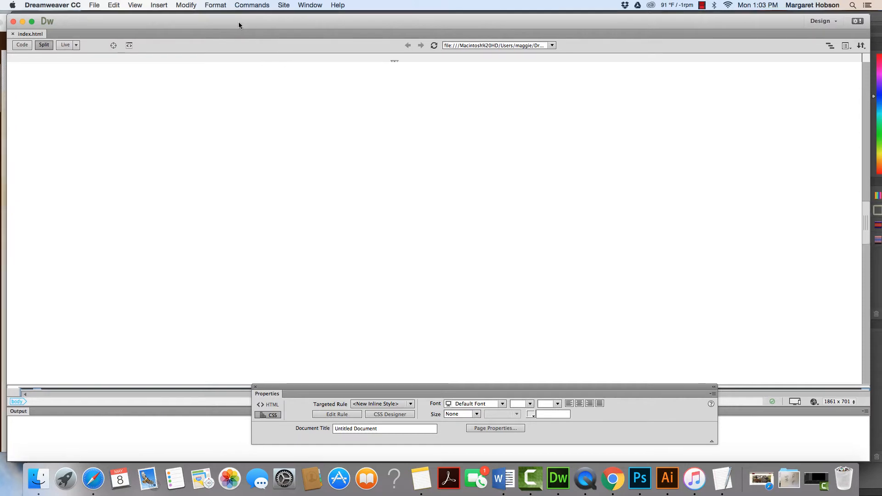
left_click_drag(275, 387, 230, 338)
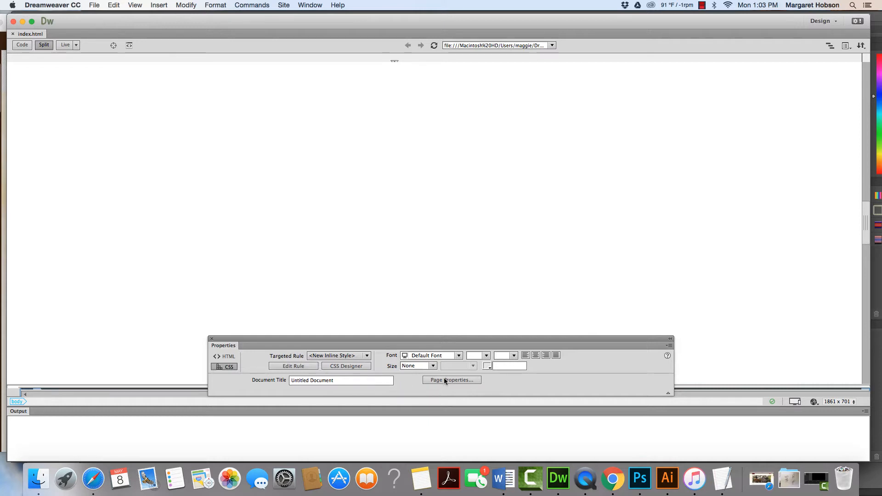
left_click(212, 339)
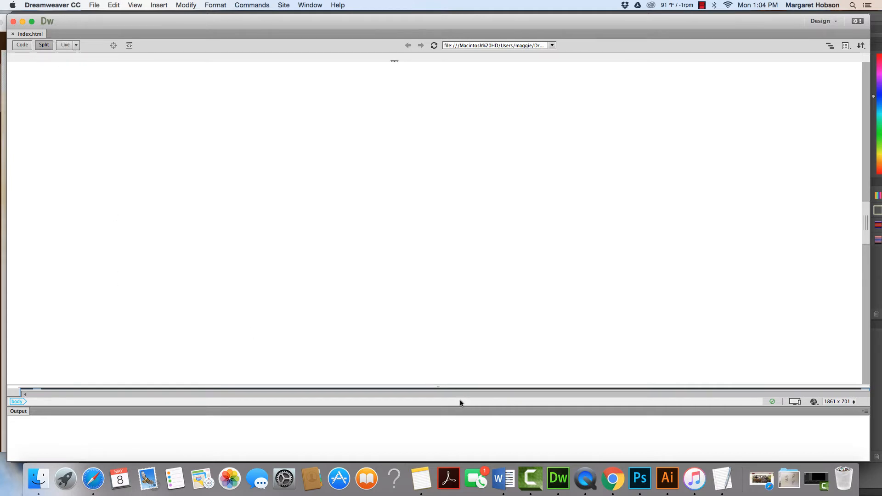
mouse_move(461, 407)
left_mouse_down()
mouse_move(452, 337)
mouse_move(464, 393)
left_mouse_up()
Add a blank line after the opening body tag in the code of index.html and return to the split view
left_click(27, 47)
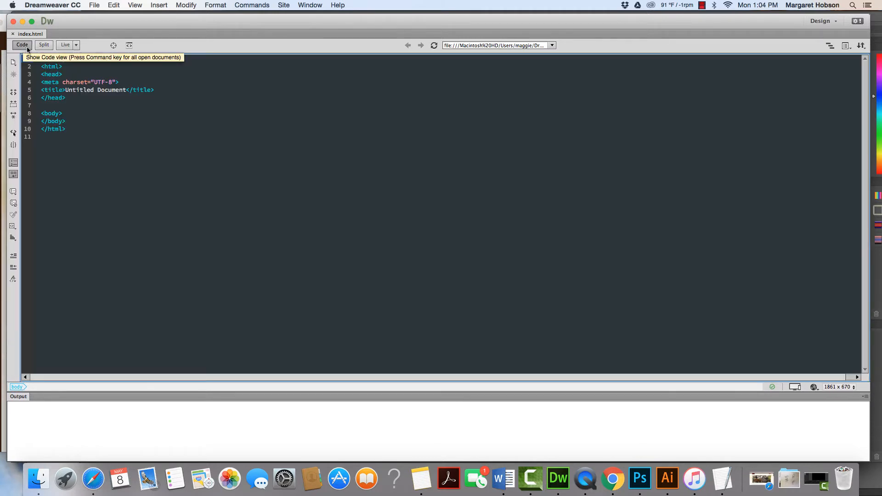
left_click(66, 113)
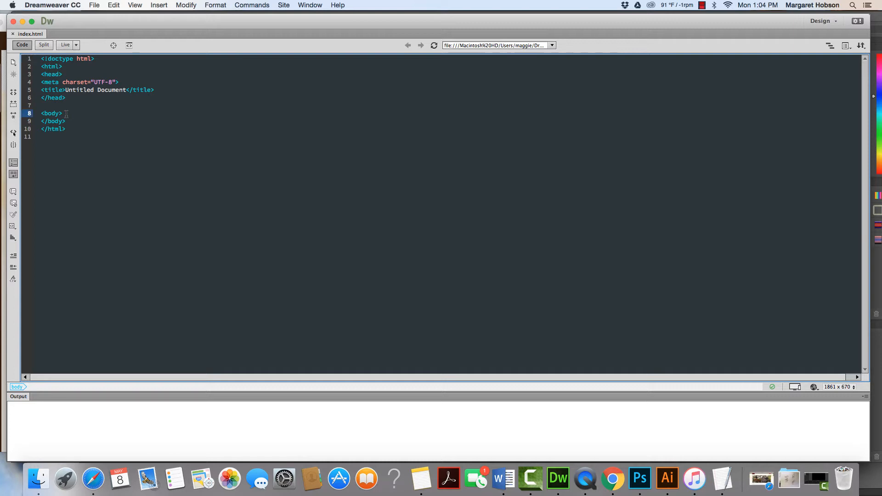
key("Return")
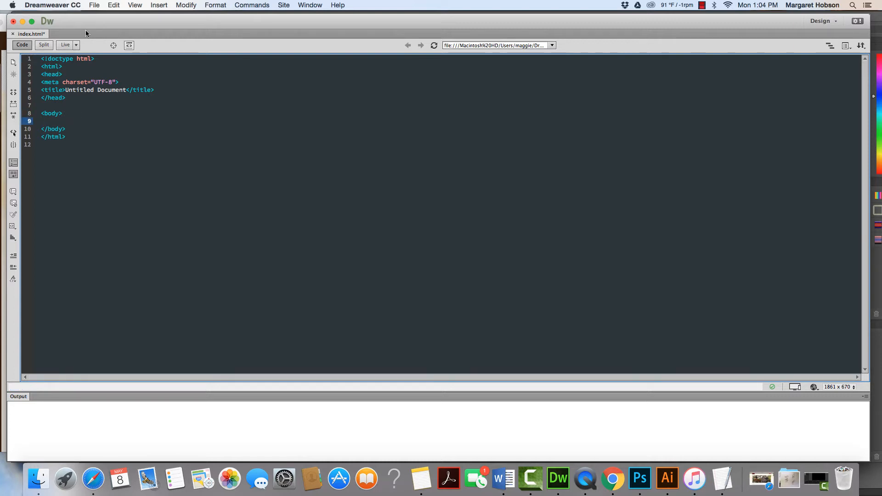
left_click(45, 45)
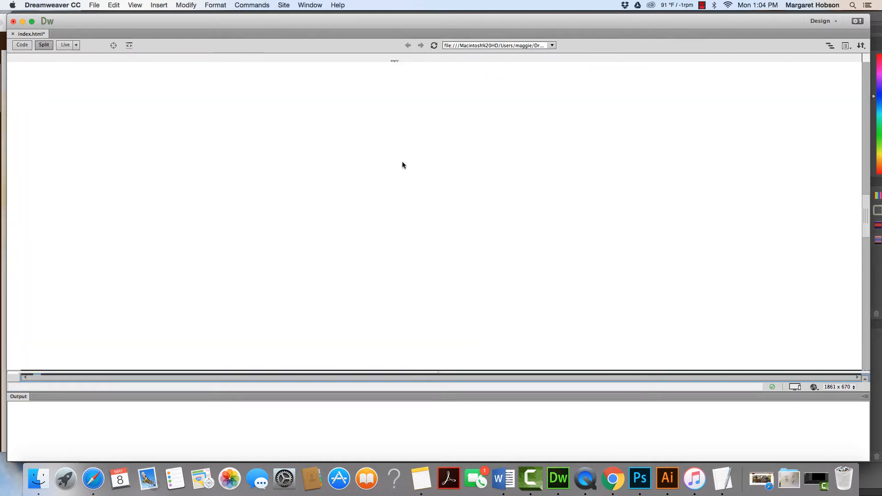
Bring back the Properties panel and set the page's background color to light blue #C5E9EA in the CSS appearance page properties
left_click(308, 6)
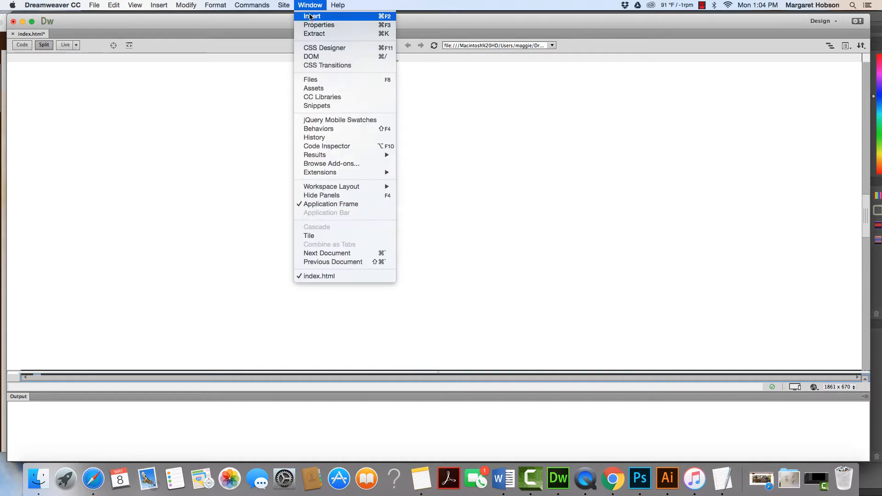
left_click(314, 27)
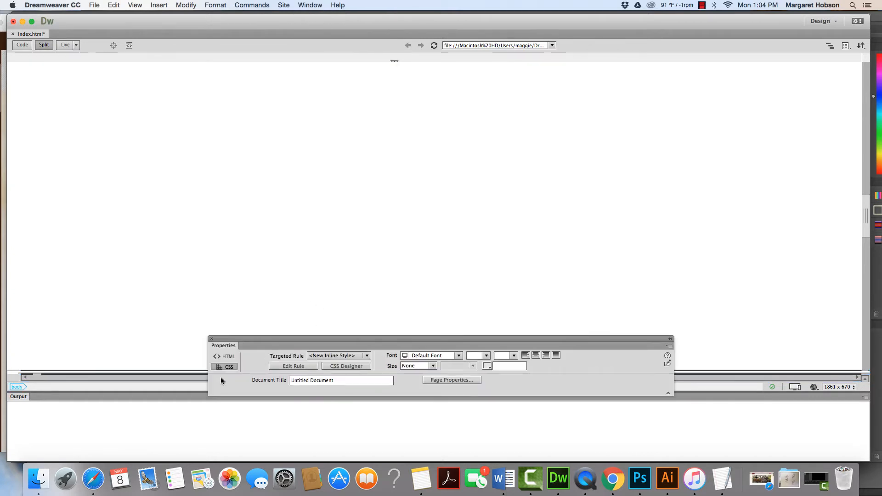
left_click(442, 381)
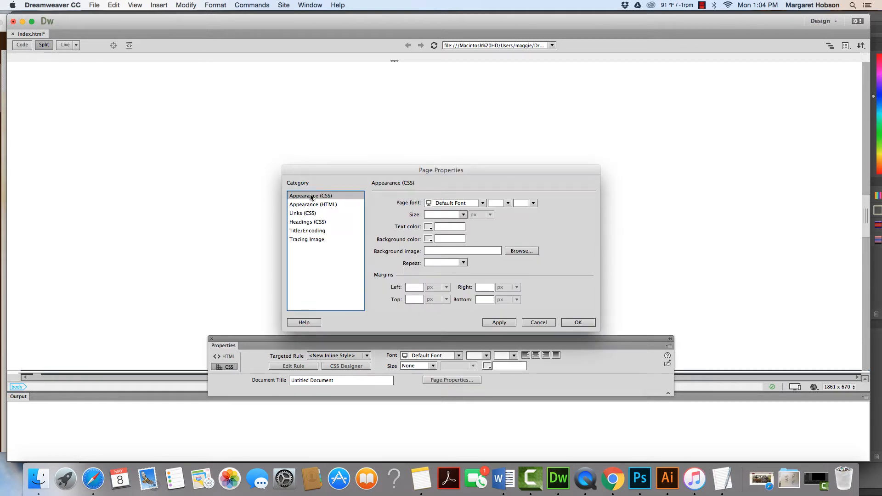
left_click(428, 240)
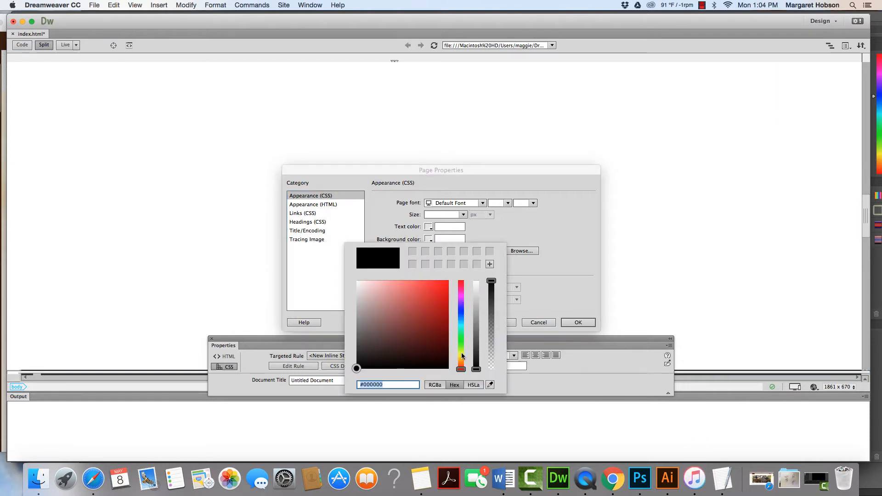
left_click_drag(461, 351, 462, 323)
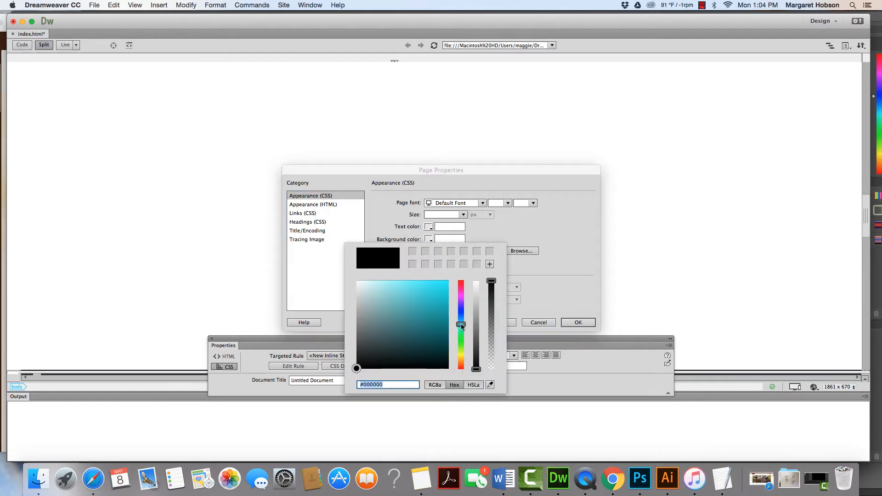
left_click(374, 288)
left_click(368, 287)
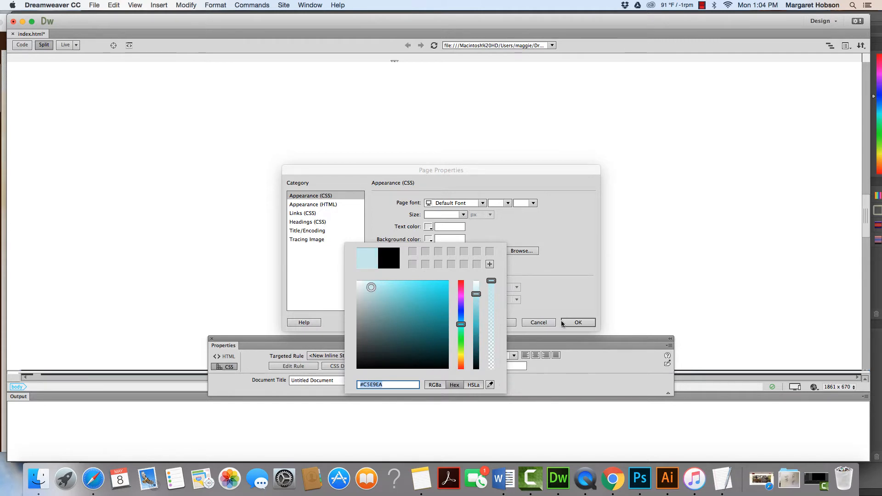
left_click(579, 324)
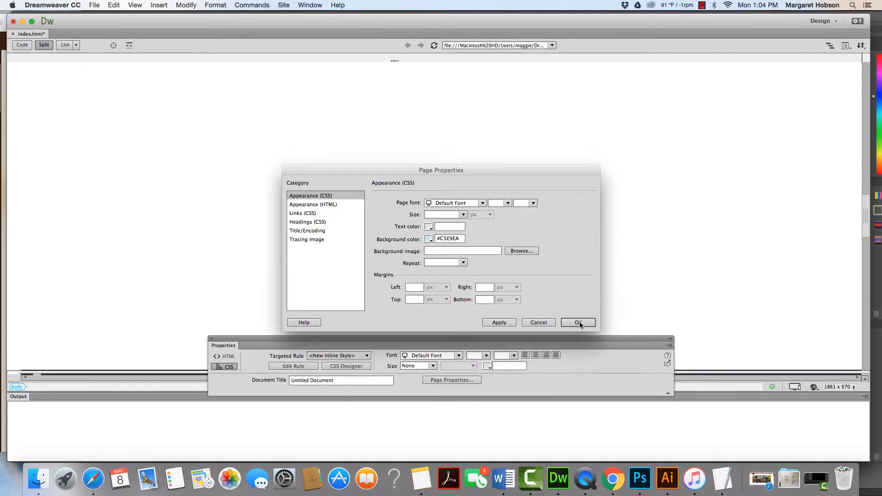
left_click(496, 322)
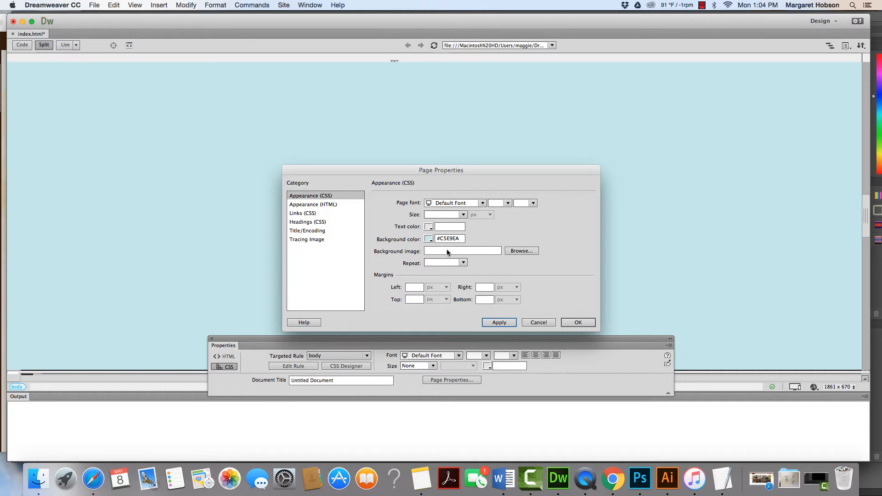
left_click(303, 213)
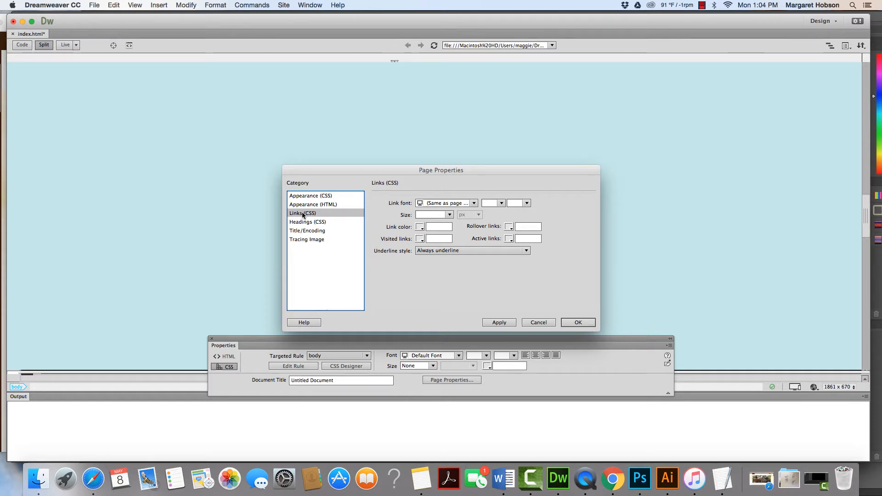
left_click(578, 322)
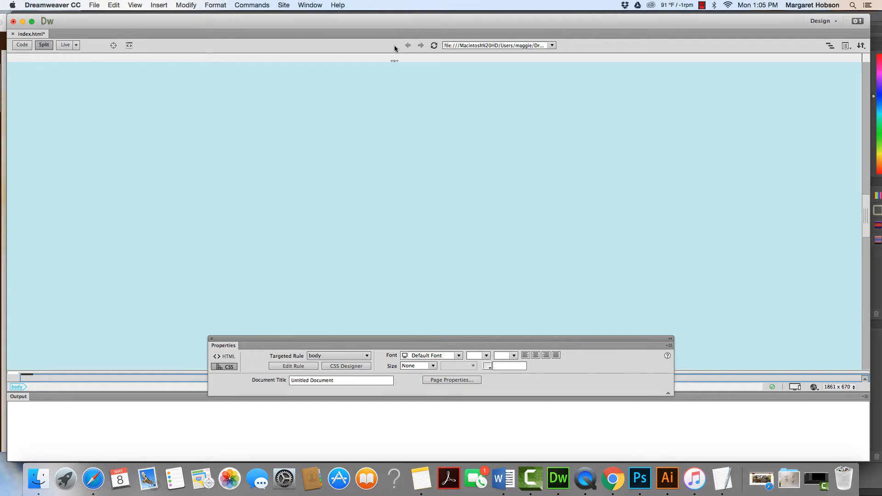
Start inserting an HTML header element and place it after the start of the <body> tag
left_click(316, 6)
left_click(315, 15)
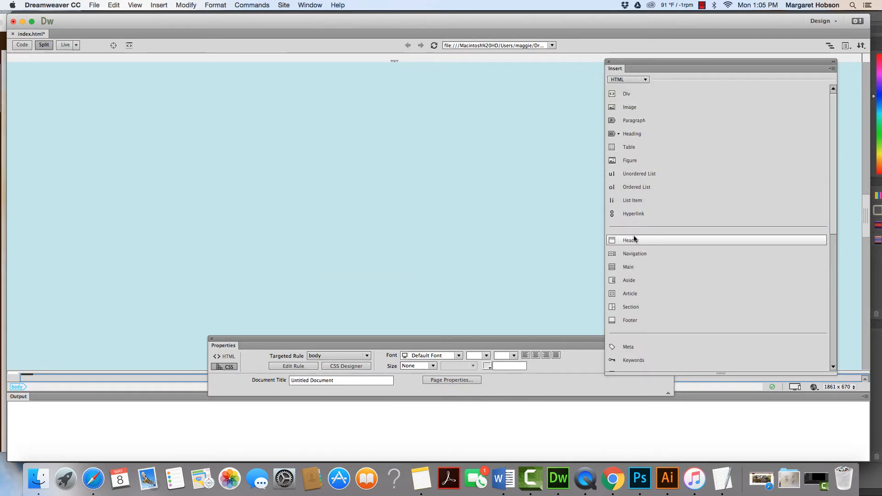
left_click(641, 76)
left_click(641, 76)
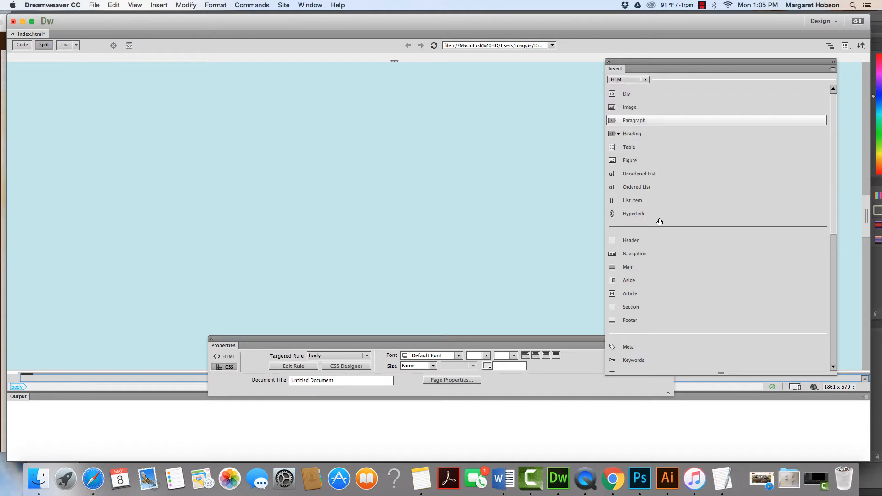
left_click(635, 239)
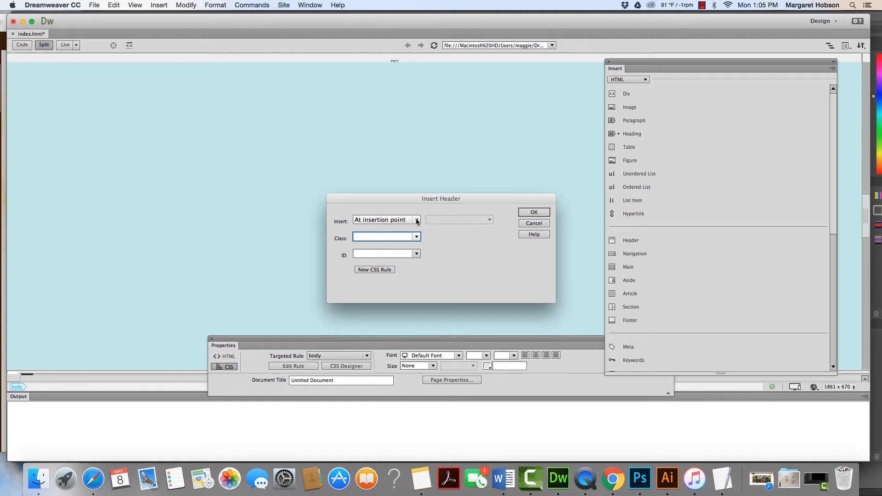
left_click(417, 220)
left_click(409, 227)
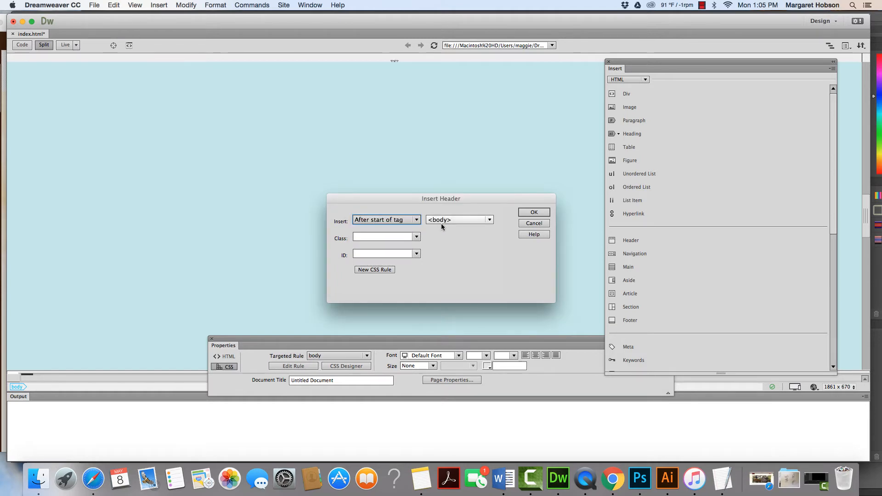
Start a new CSS rule for the header with an ID selector named bikebanner
left_click(376, 270)
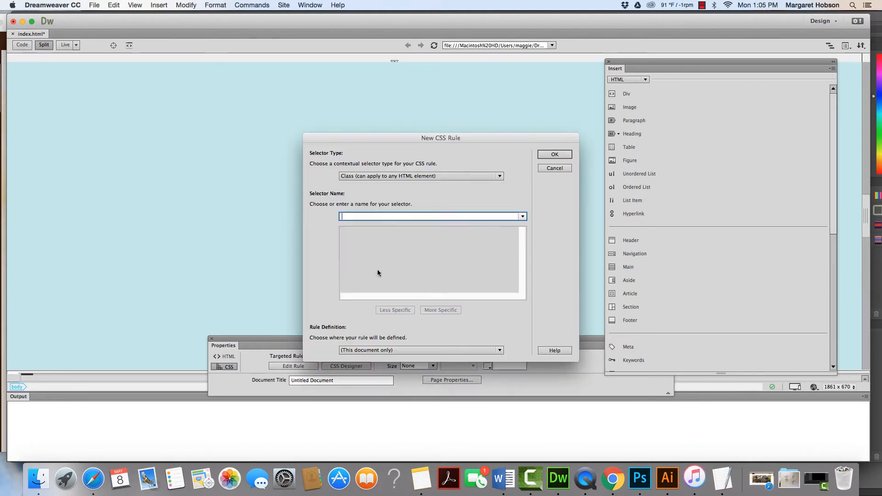
left_click(488, 179)
left_click(485, 186)
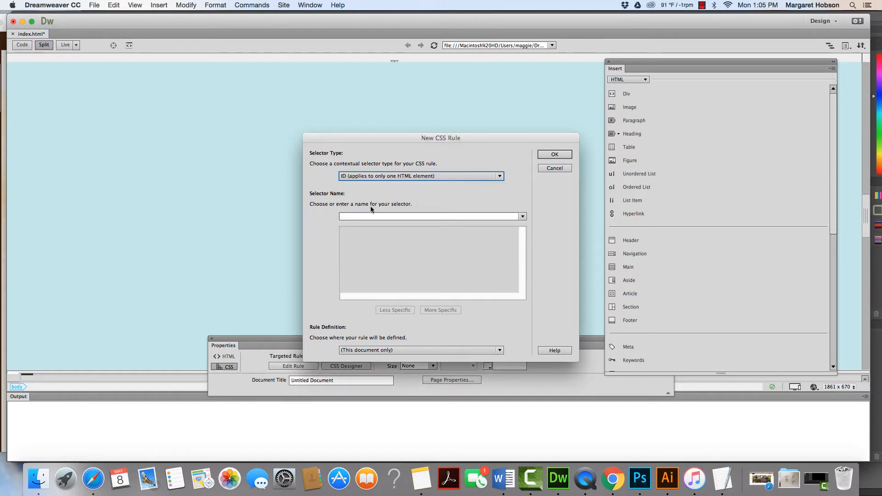
left_click(354, 215)
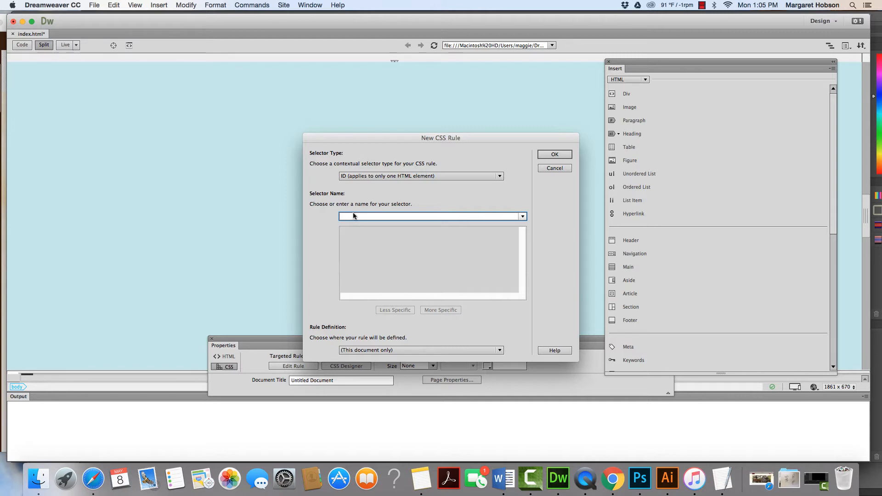
type("hea")
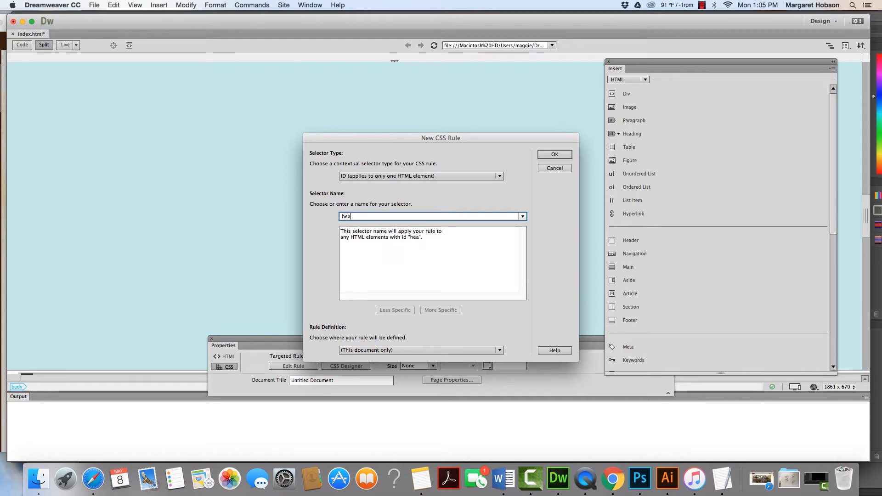
key("BackSpace")
key("BackSpace")
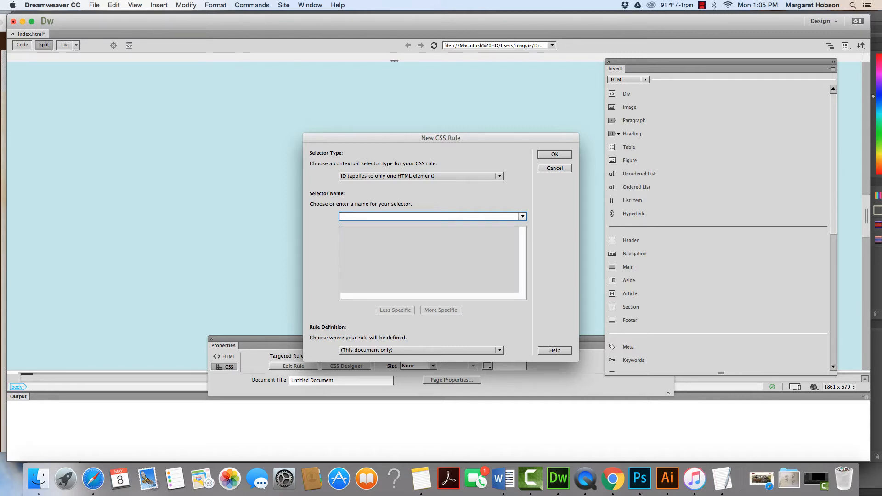
type("b")
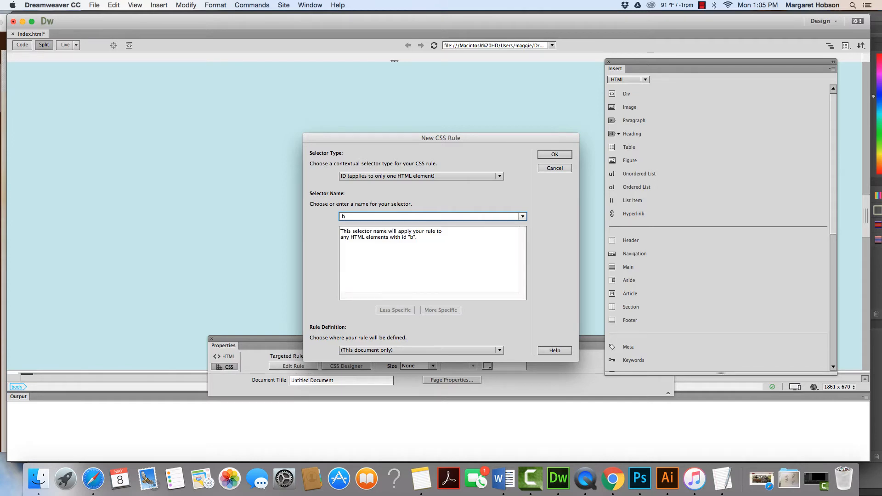
type("ikebanner")
Define the rule in a new style sheet file saved as river.css in the river folder
left_click(495, 350)
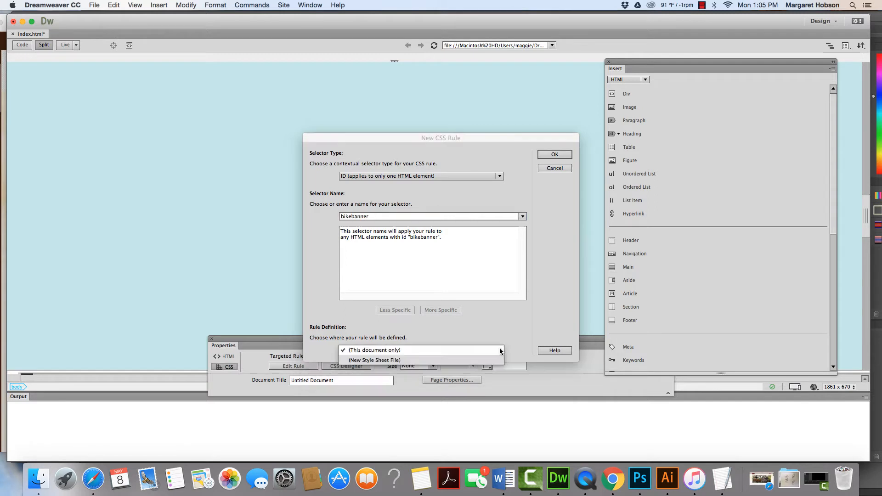
left_click(488, 361)
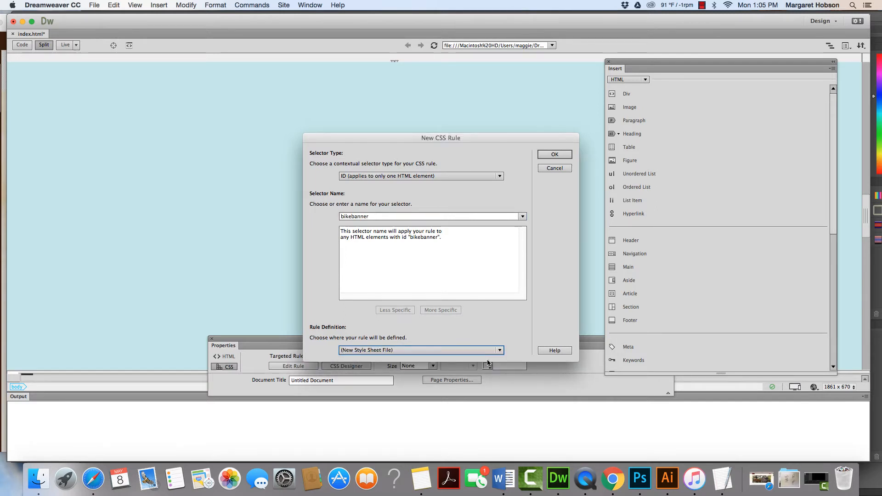
left_click(554, 155)
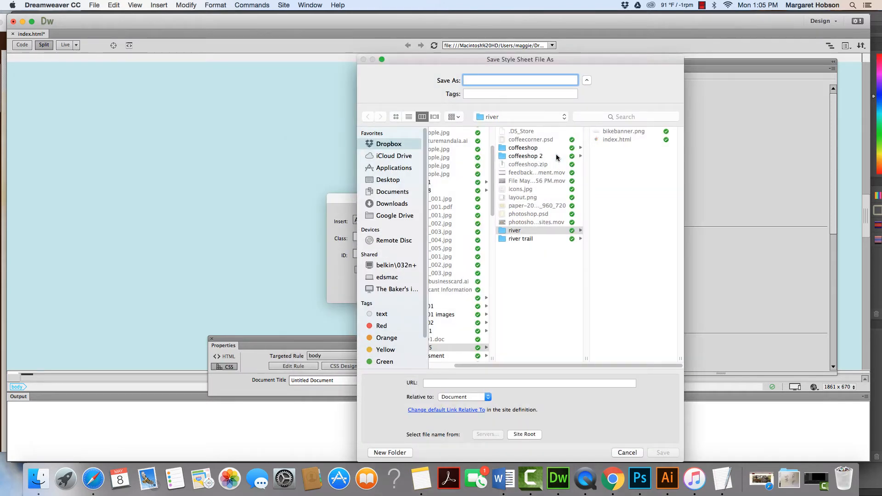
type("river.css")
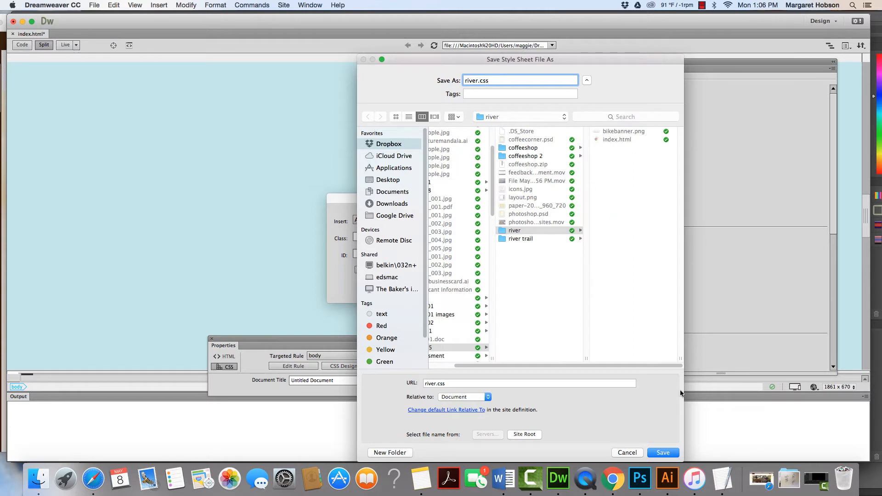
left_click(663, 453)
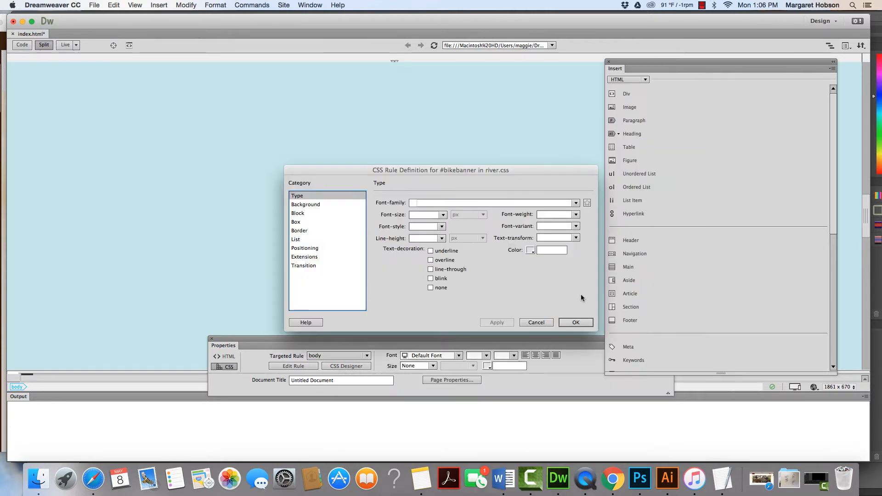
Set the bikebanner rule's box width to 1000 px and height to 80 px
left_click(296, 223)
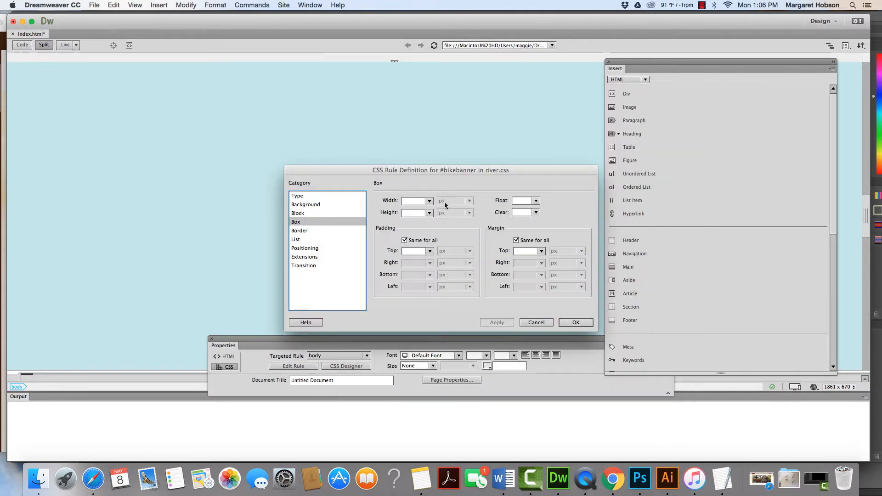
left_click(405, 202)
type("1000")
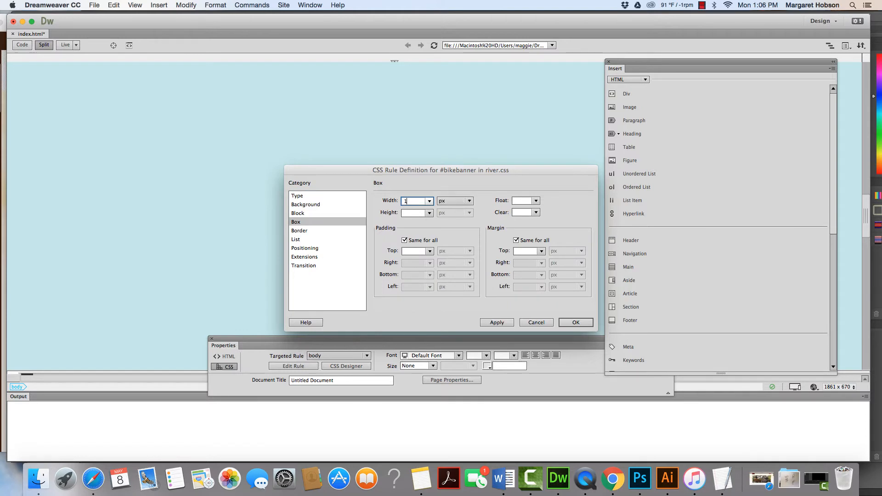
left_click(406, 214)
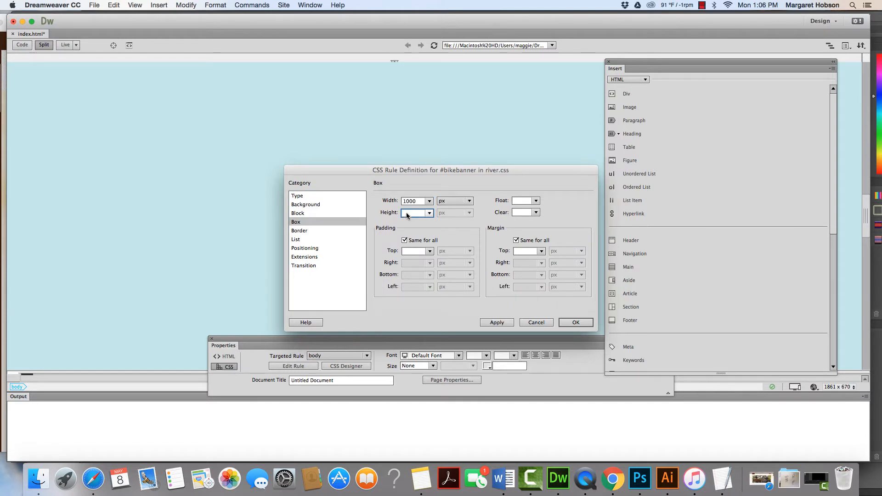
type("80")
Give the bikebanner box separate margins: 10 px at the top and auto on the right and left
left_click(516, 241)
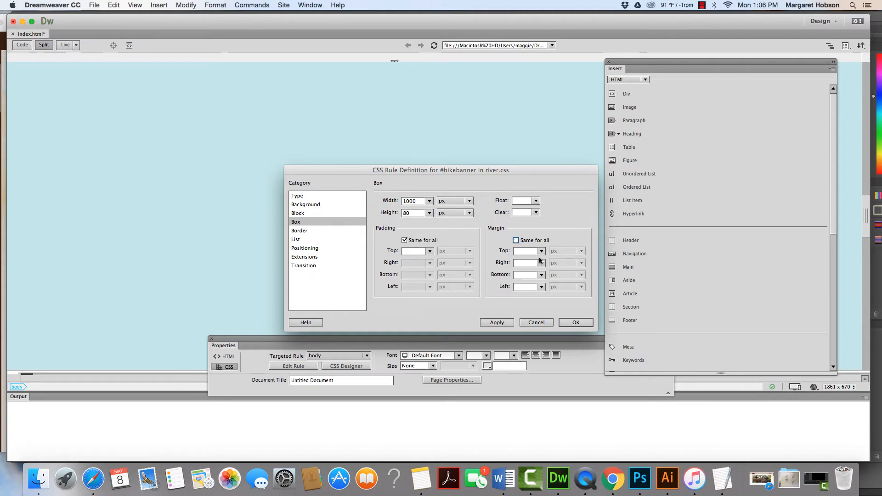
left_click(542, 252)
left_click(519, 252)
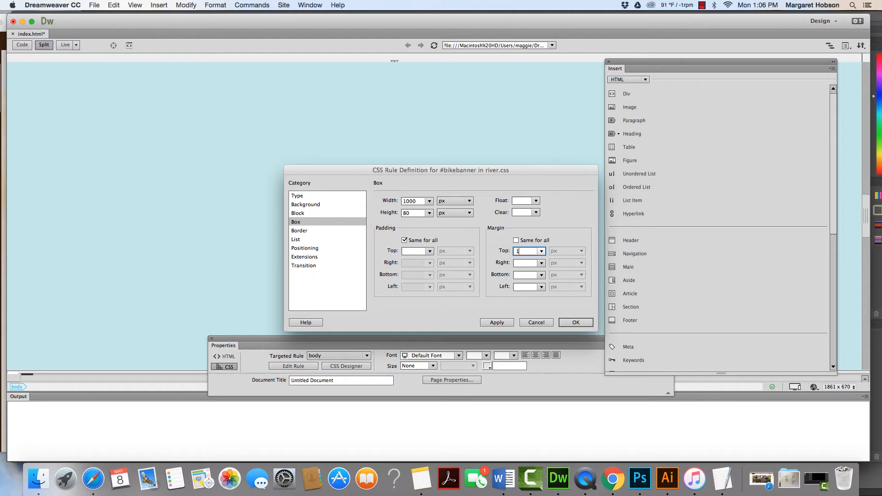
type("10")
left_click(541, 263)
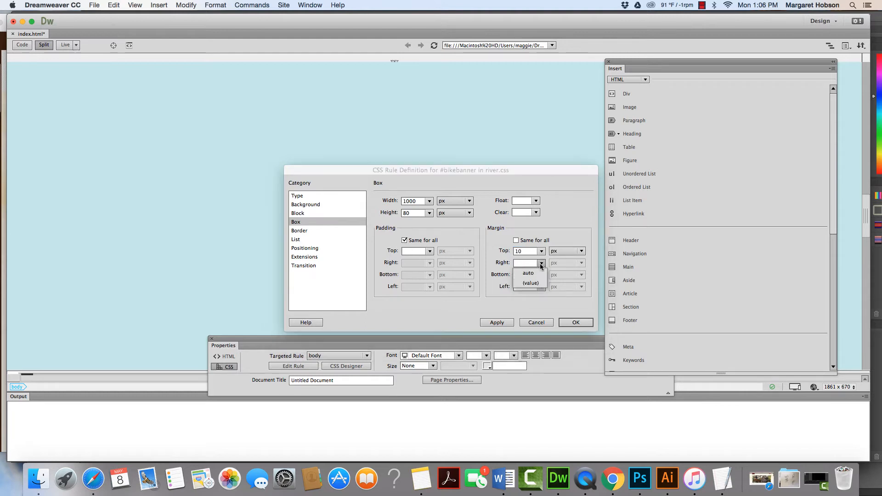
left_click(538, 275)
left_click(541, 287)
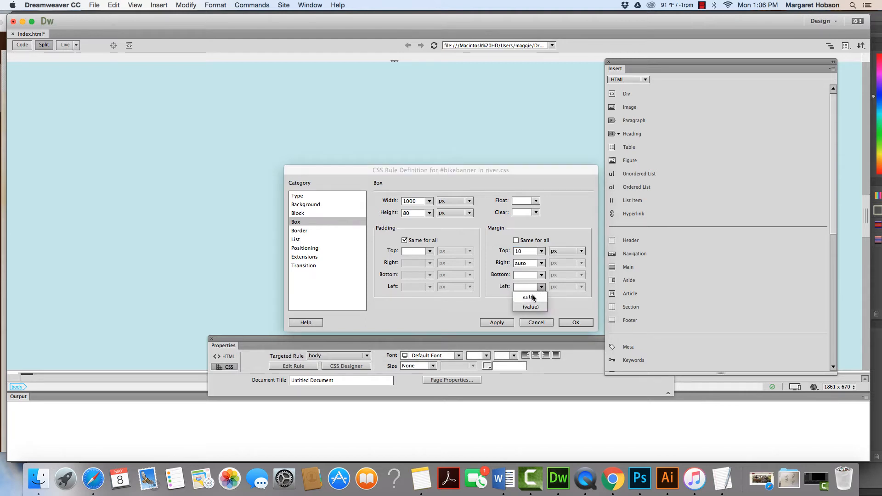
left_click(532, 297)
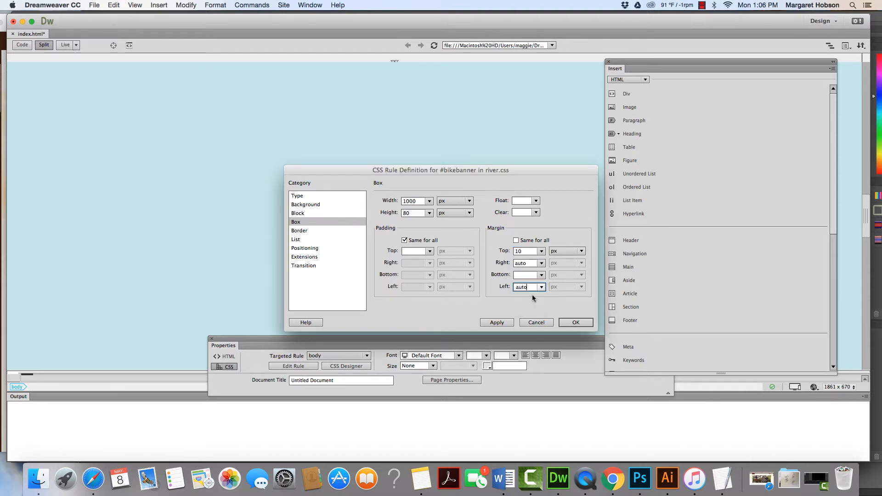
Use bikebanner.png as the rule's background image and insert the header with the bikebanner ID
left_click(308, 205)
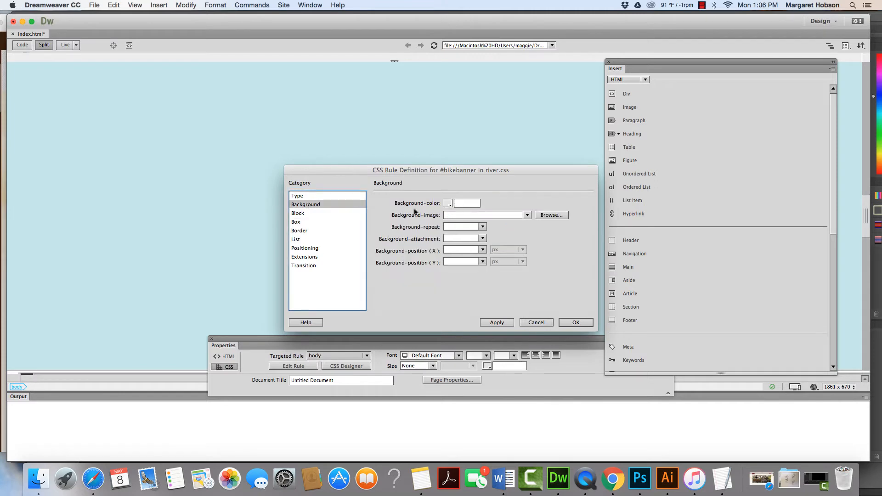
left_click(553, 216)
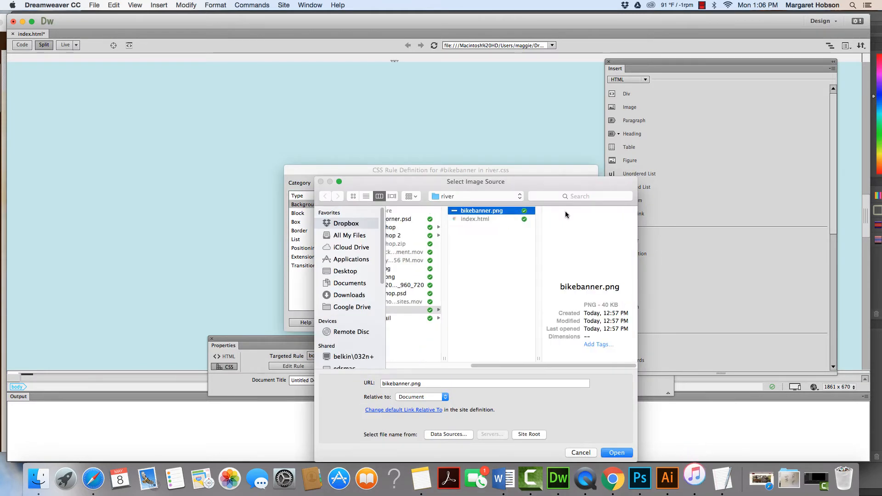
left_click(614, 454)
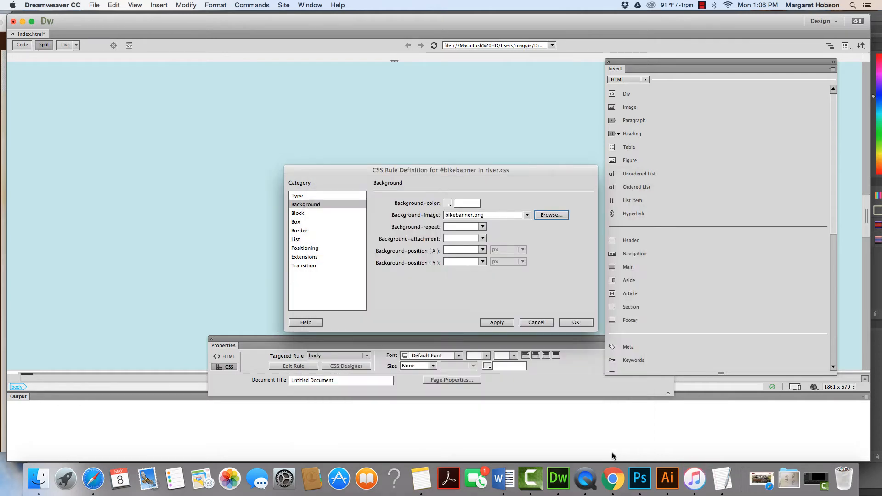
left_click(575, 323)
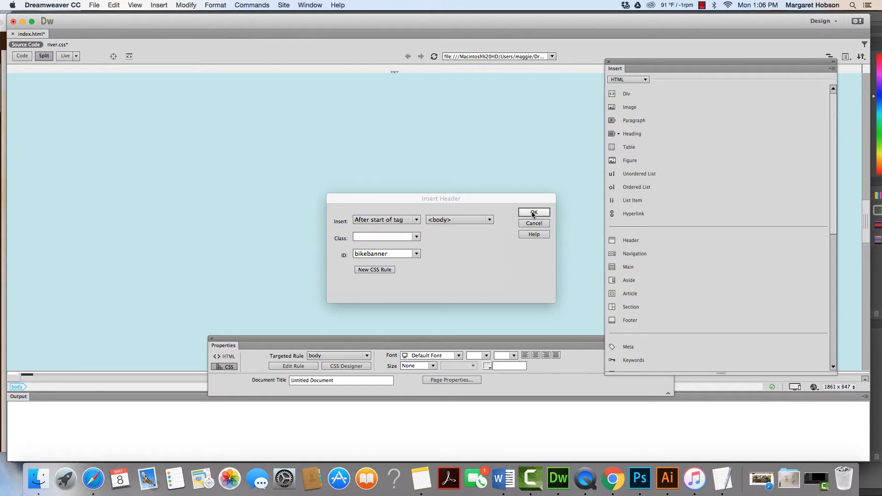
left_click(533, 213)
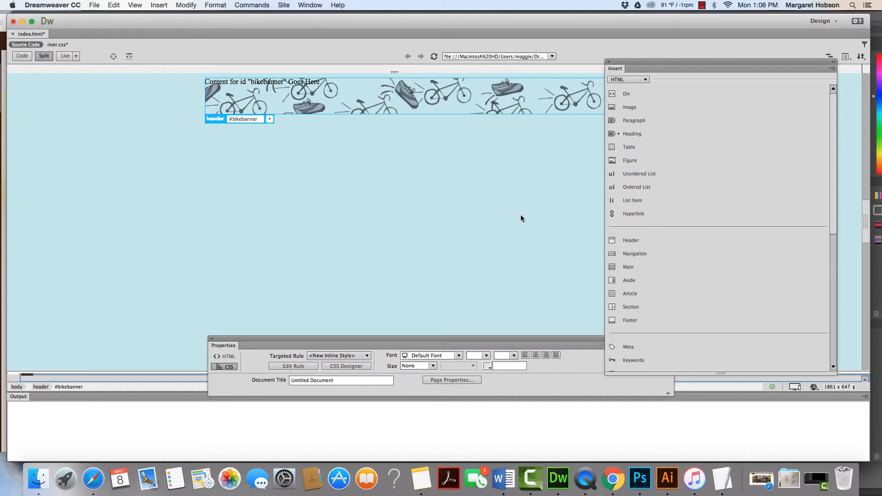
Select the header's placeholder text and move the Properties and Insert panels clear of the banner
left_click(324, 82)
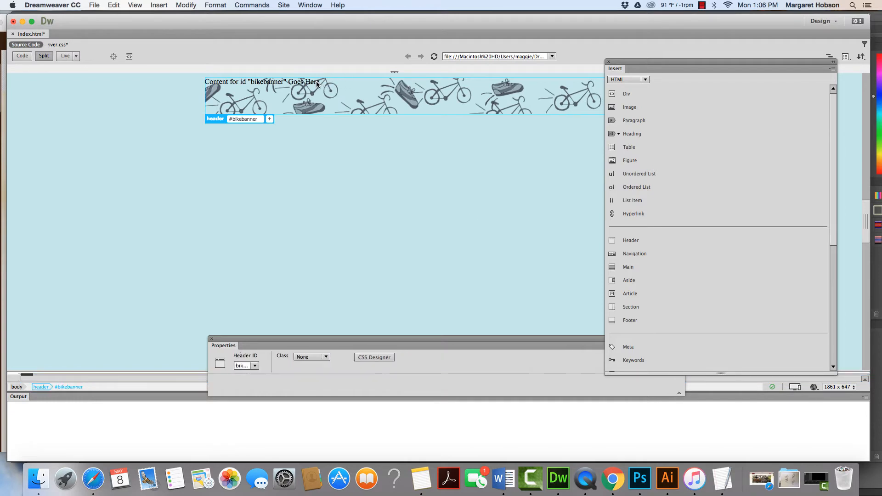
left_click(317, 83)
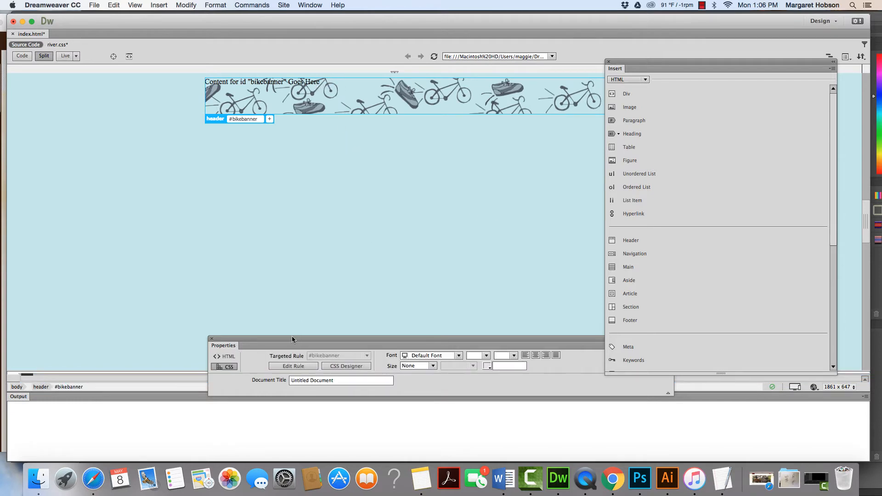
left_click_drag(292, 339, 274, 344)
left_click_drag(638, 63, 682, 167)
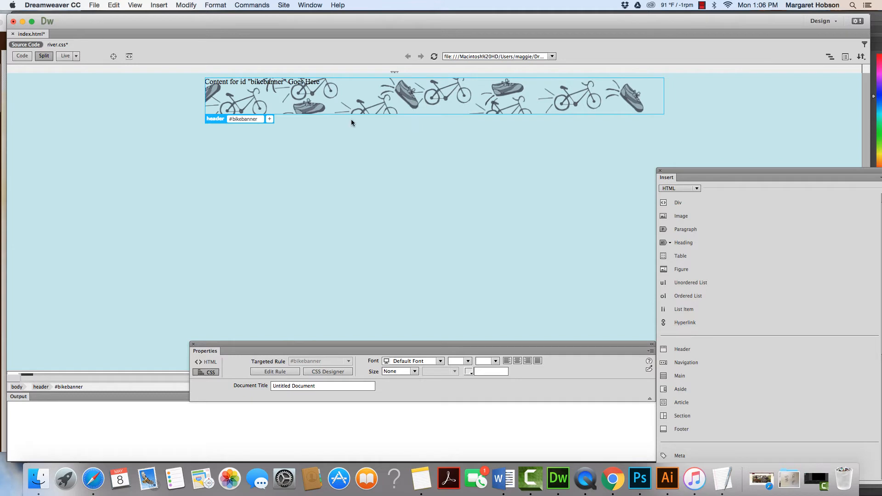
Try inserting a navigation element after the bikebanner header, undo it, and move the Insert panel below the banner
left_click(327, 133)
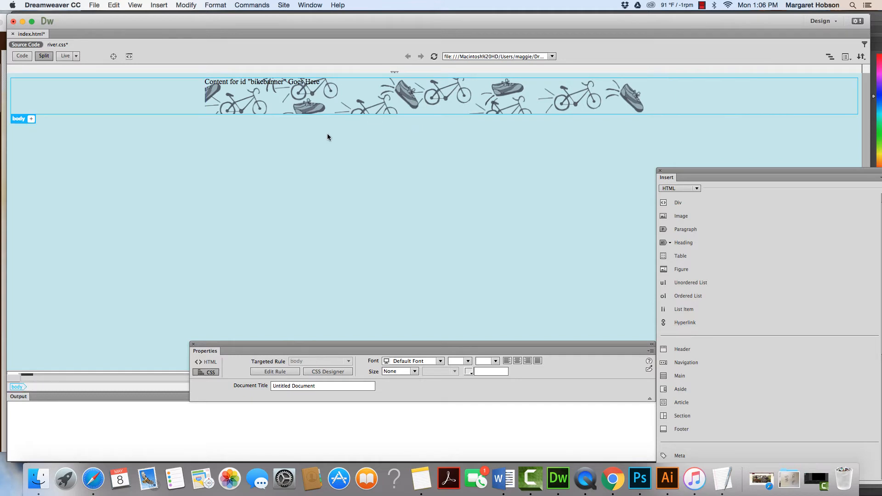
left_click(310, 109)
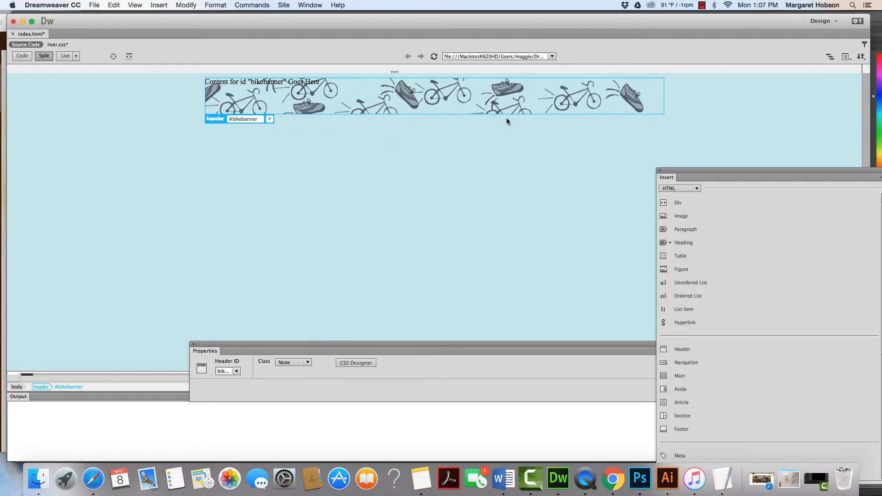
left_click_drag(695, 174, 615, 106)
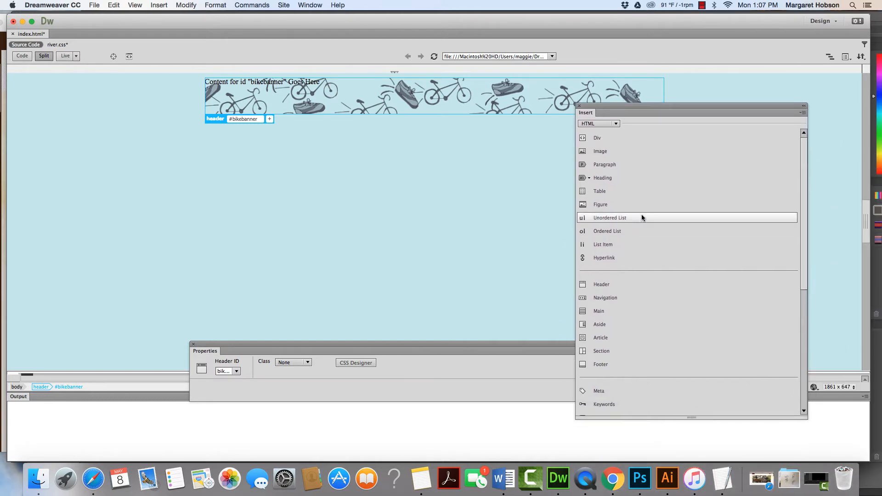
left_click(621, 298)
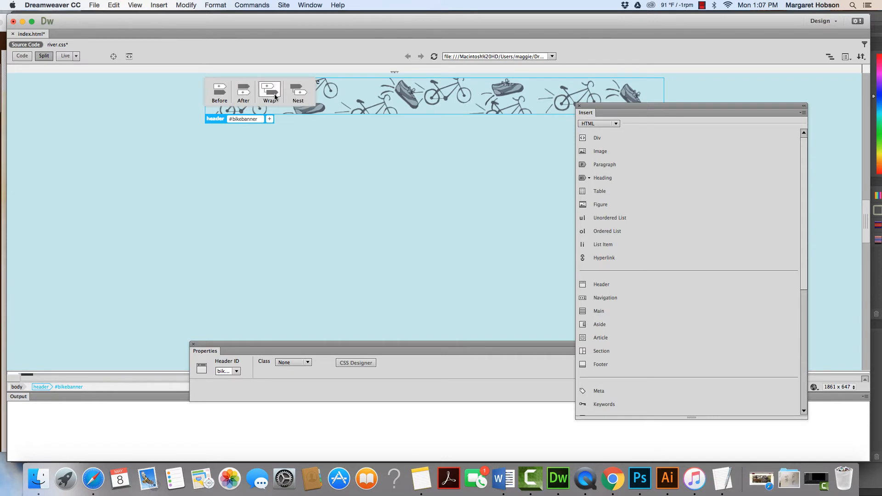
left_click(244, 96)
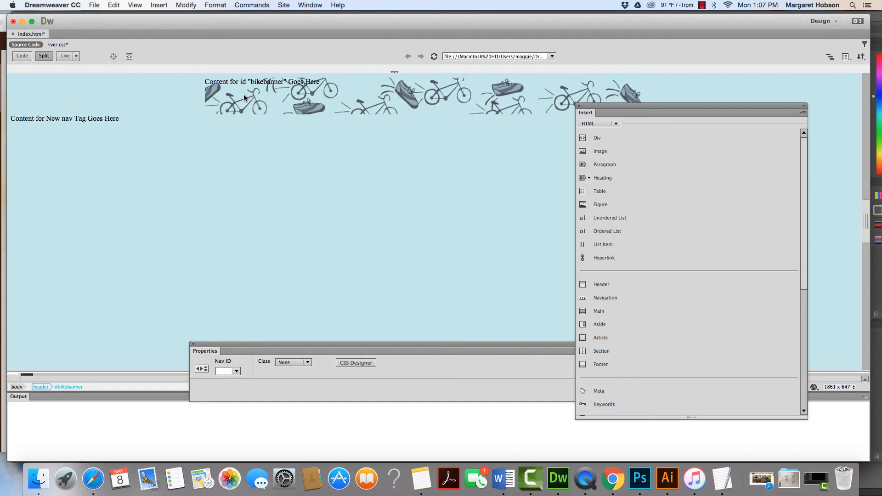
left_click(83, 120)
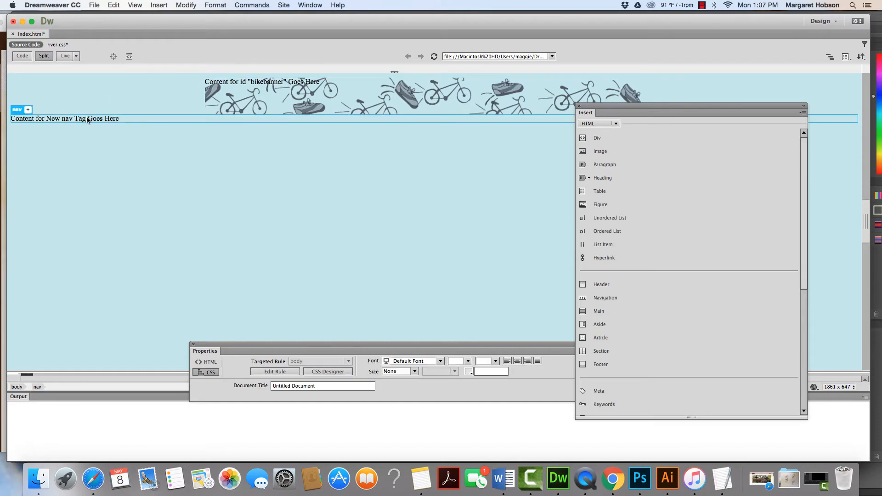
key("super+z")
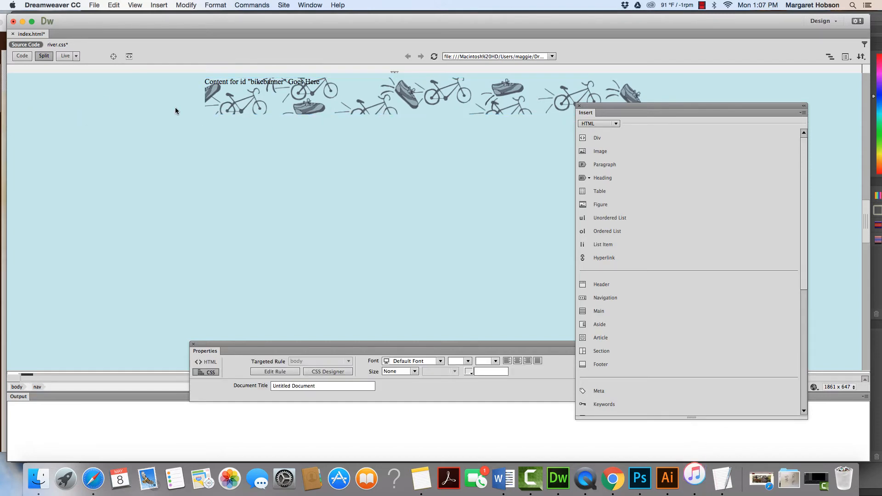
left_click_drag(597, 108, 585, 177)
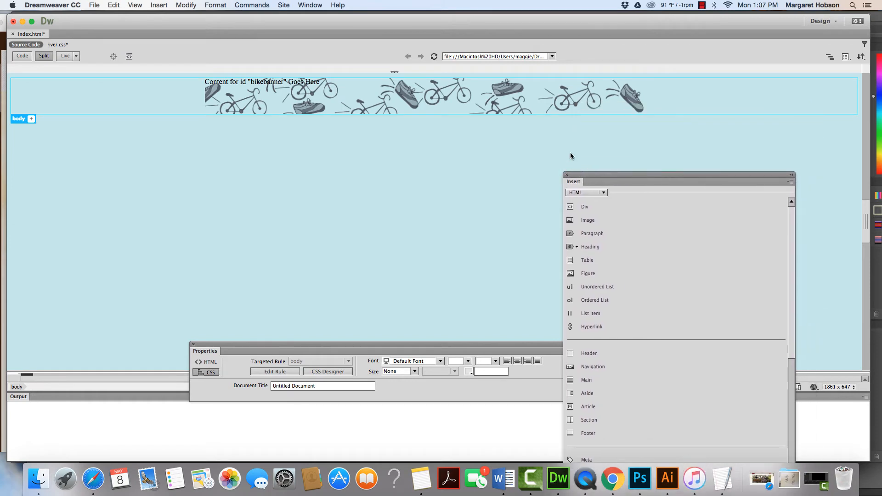
Clear the Properties panel from the page, then add two blank lines after the bikebanner header in the body code and return to the page layout
left_click_drag(242, 343, 325, 442)
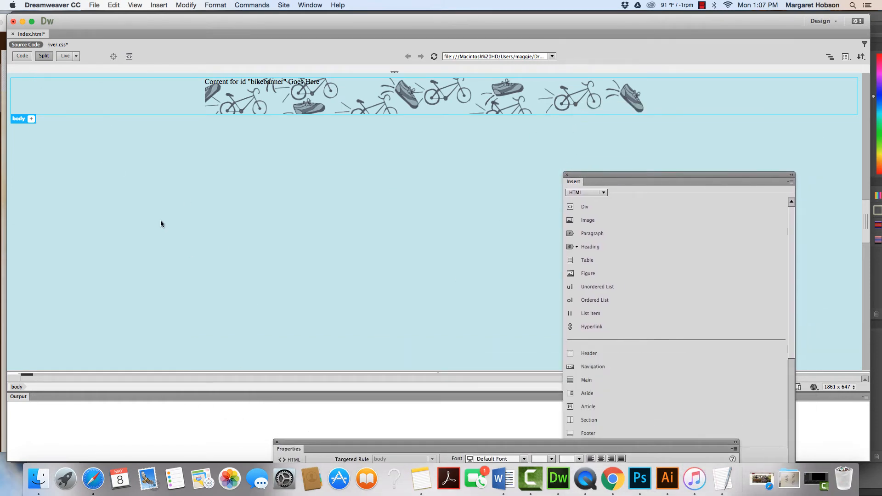
left_click_drag(392, 393, 402, 324)
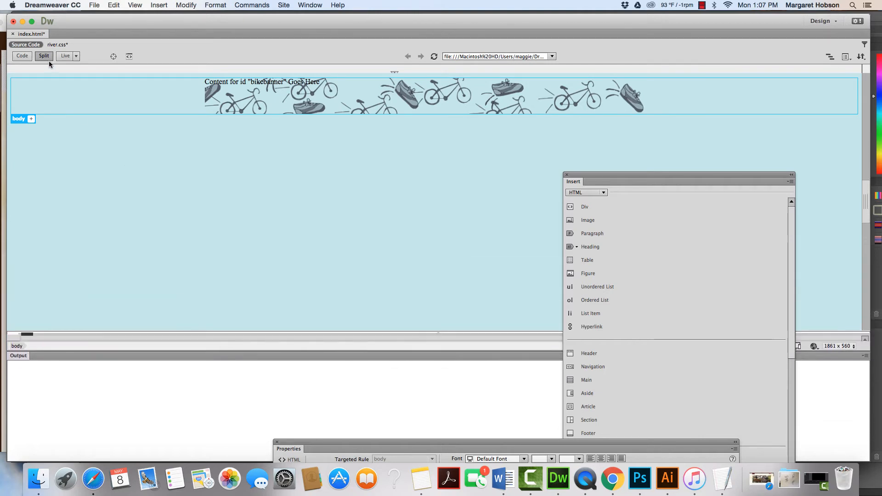
left_click(22, 56)
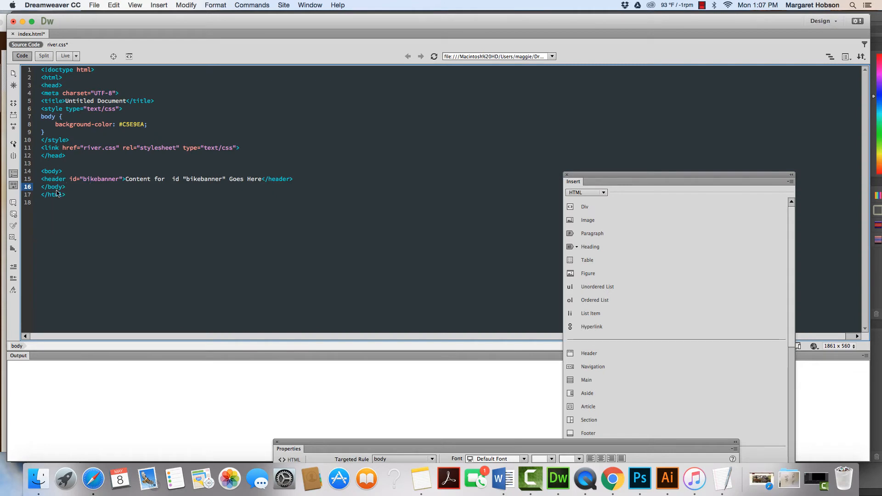
key("Return")
key("Return")
key("Up")
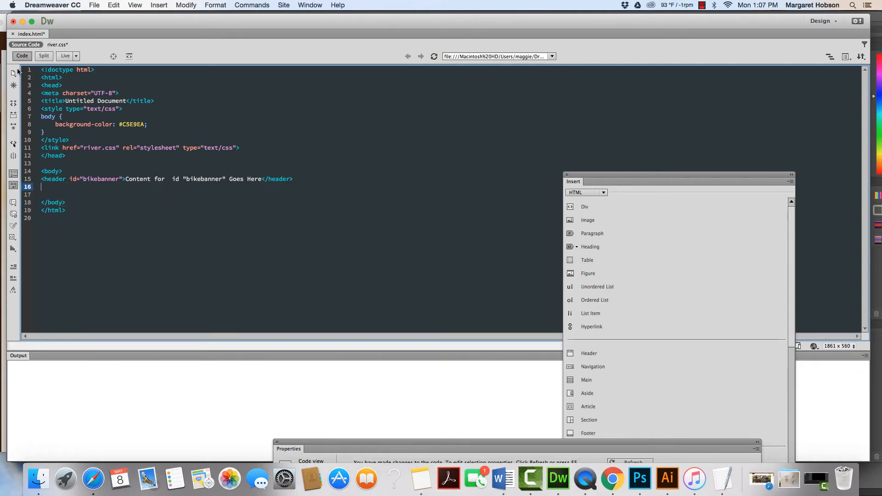
left_click(44, 56)
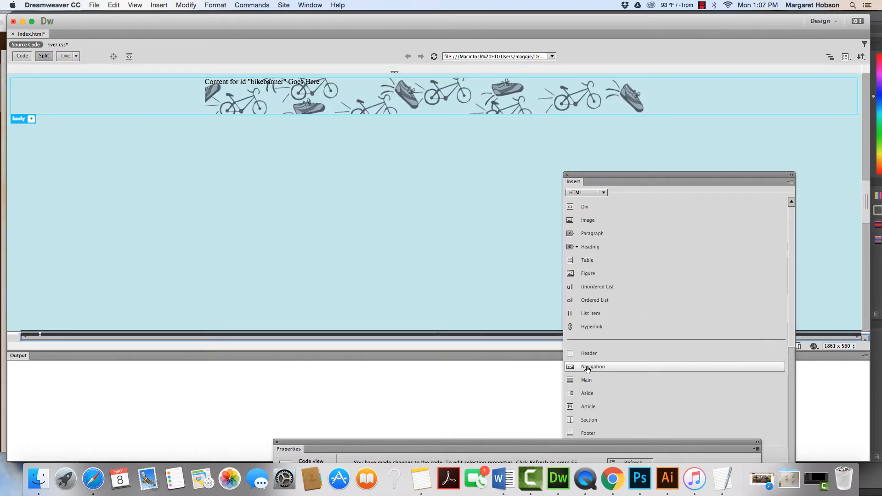
Start inserting a navigation element placed after the bikebanner header tag
left_click(572, 367)
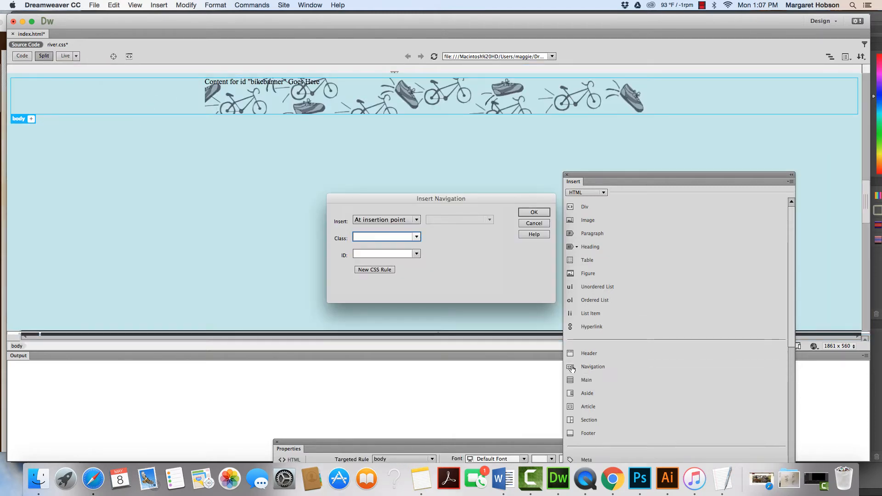
left_click(414, 218)
left_click(403, 260)
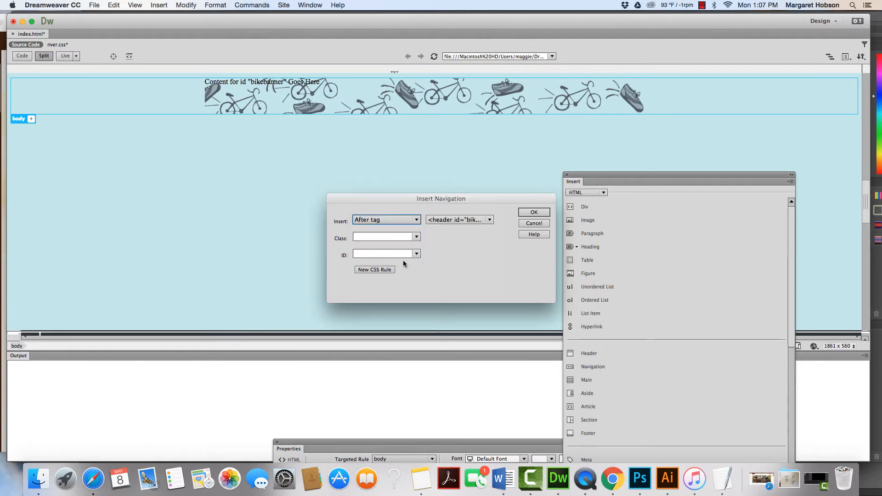
left_click(488, 221)
left_click(444, 228)
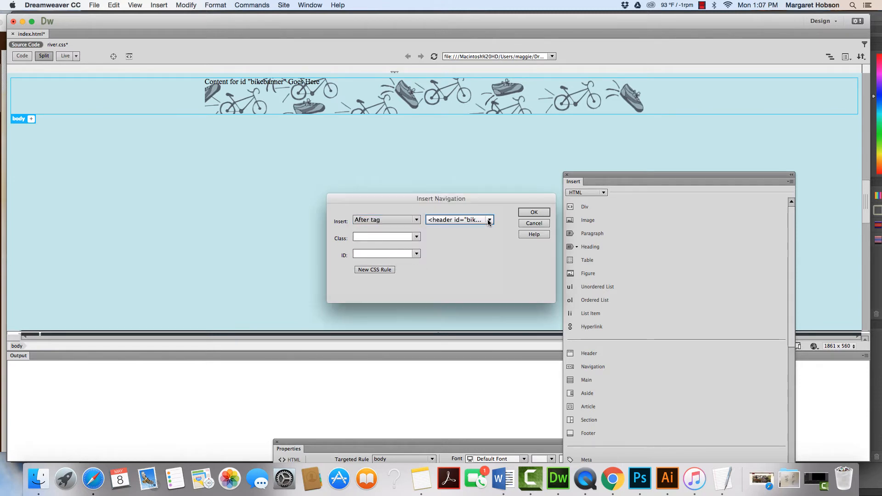
Create a new CSS rule with an ID selector named navbar, defined in river.css
left_click(379, 269)
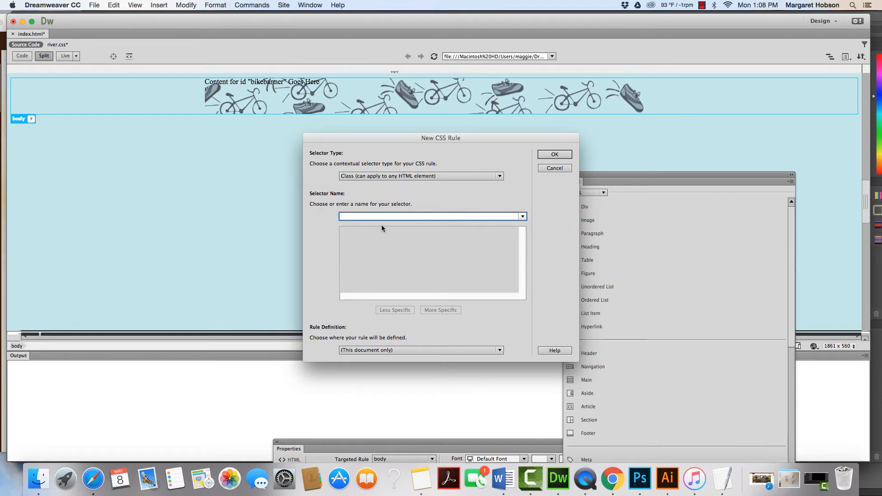
type("navbar")
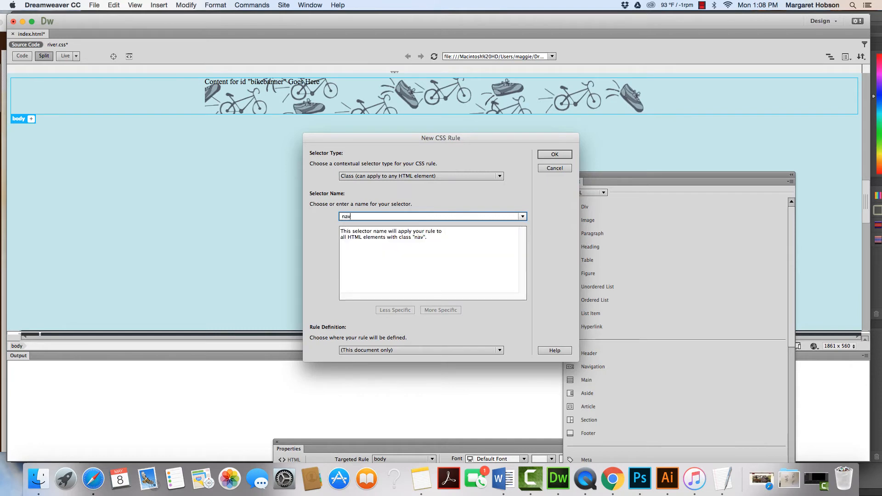
left_click(499, 350)
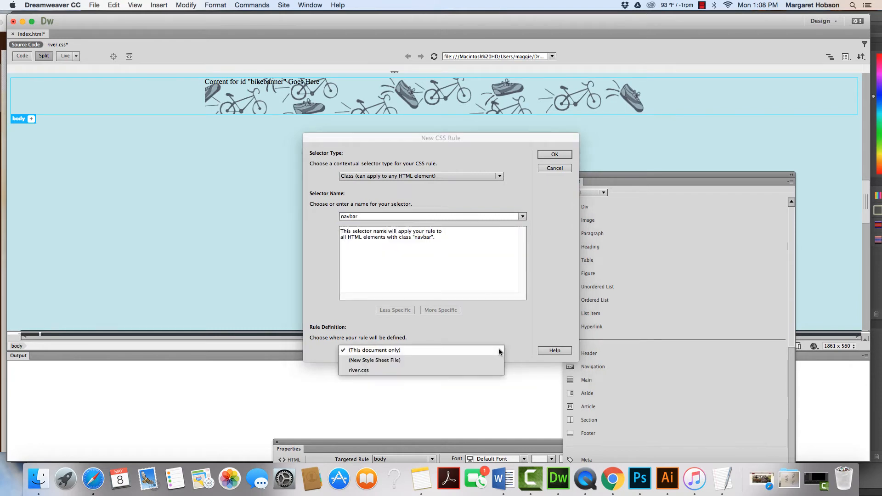
left_click(445, 368)
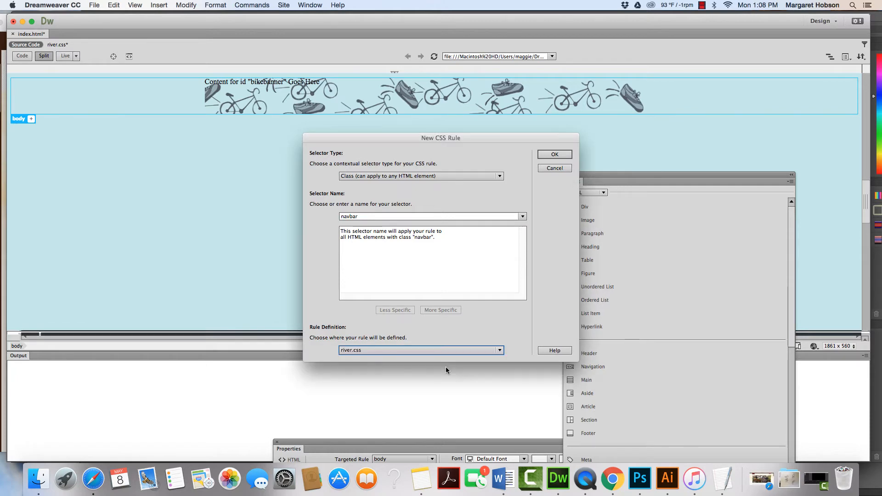
left_click(499, 177)
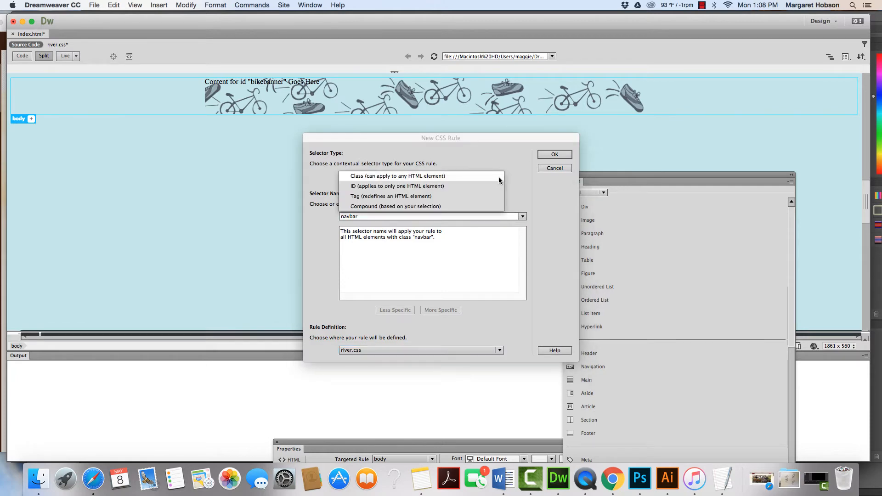
left_click(466, 187)
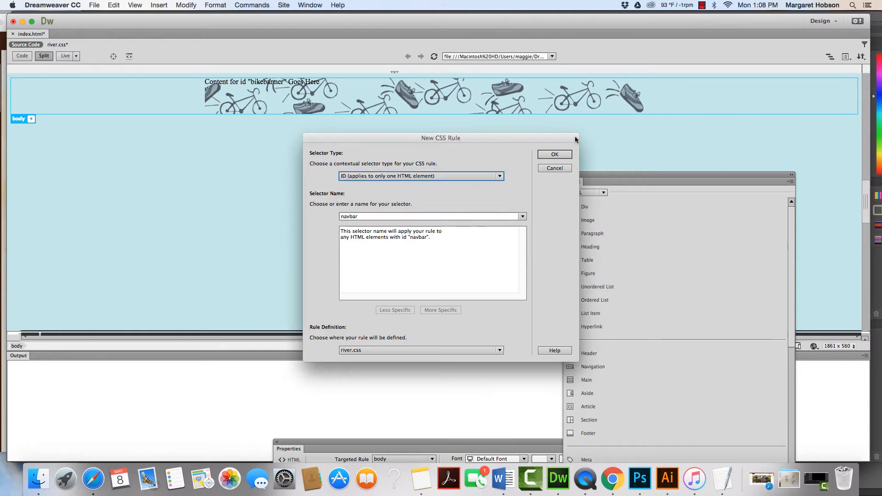
left_click(555, 155)
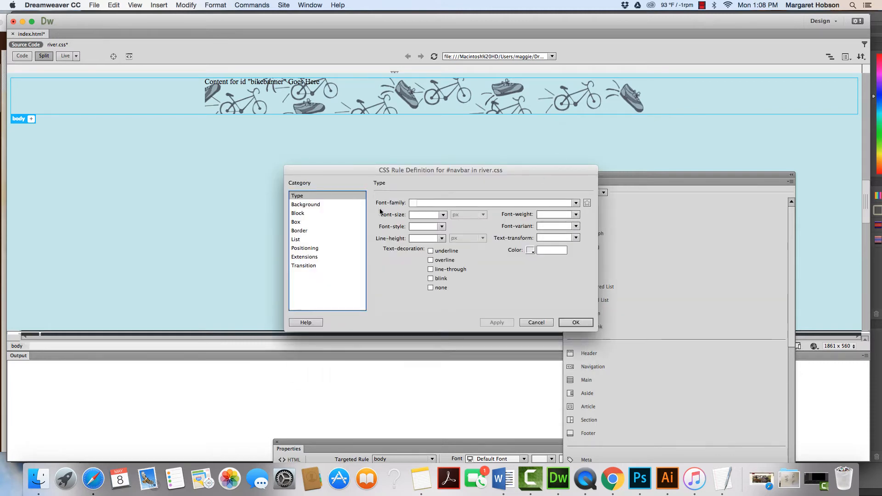
Give the navbar rule a tan background color, #BDBA9B
left_click(315, 205)
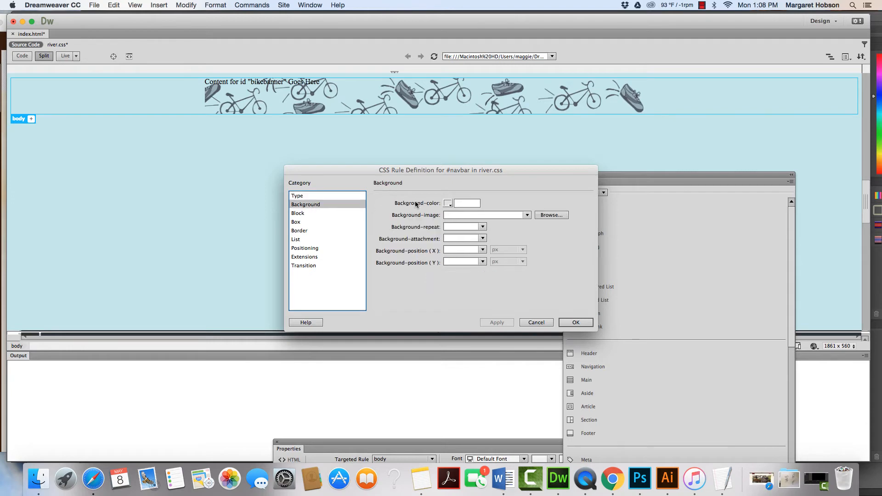
left_click(448, 204)
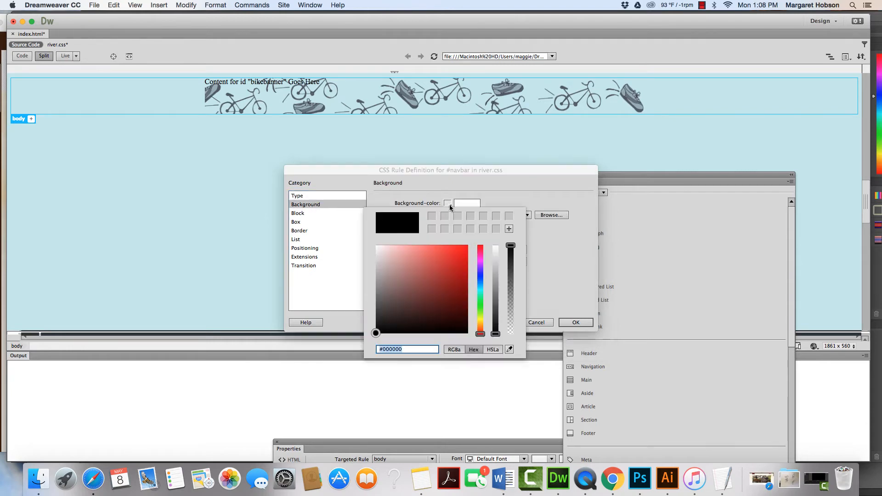
left_click(483, 315)
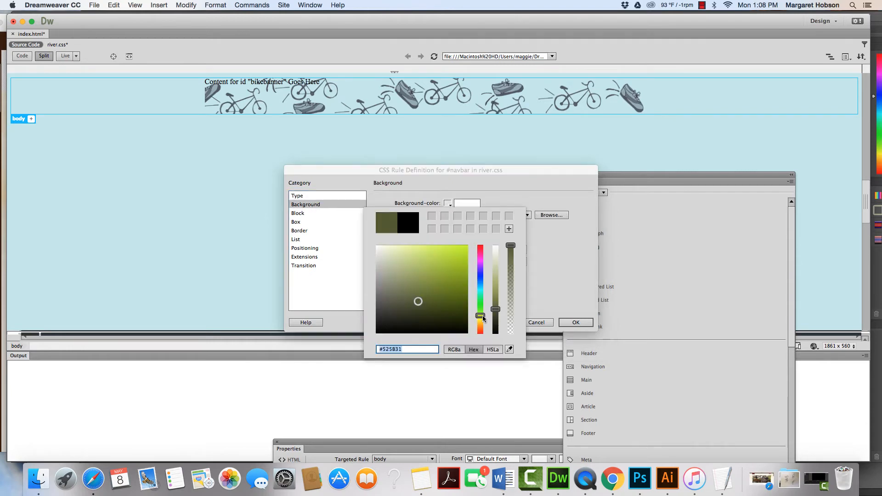
left_click_drag(483, 315, 481, 291)
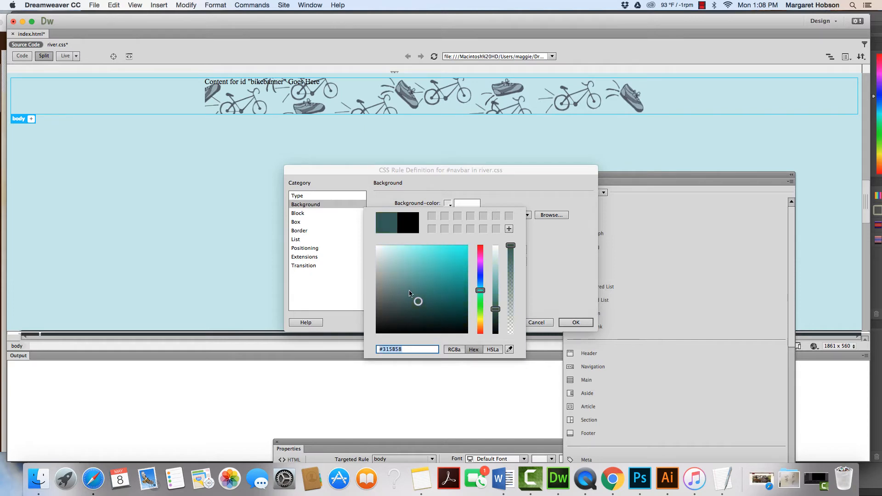
left_click(480, 321)
left_click_drag(418, 302, 393, 269)
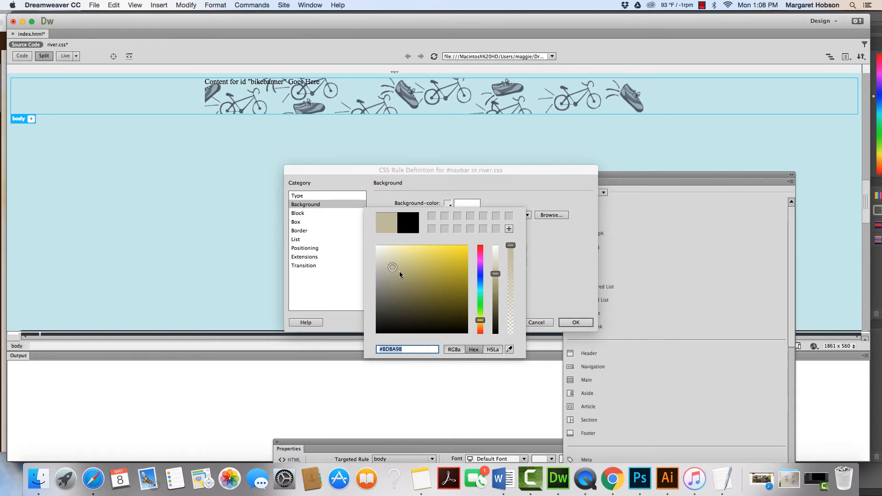
left_click(550, 273)
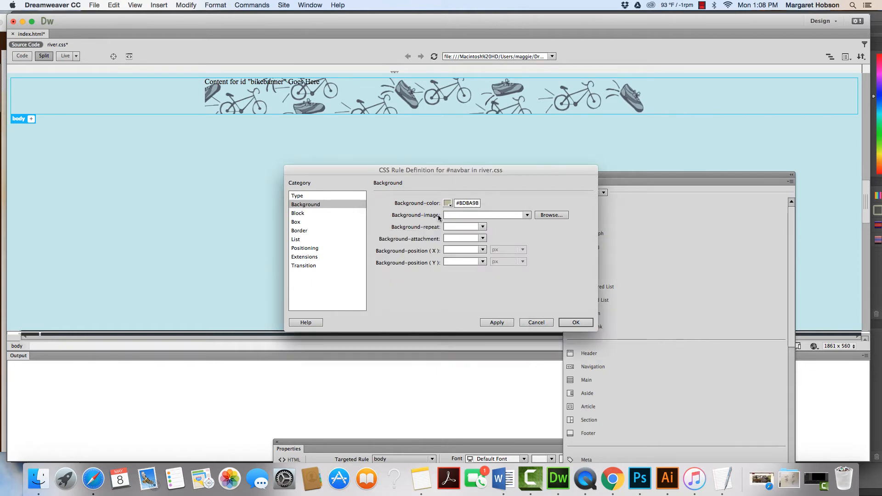
Set the navbar box to 1000 px wide and 32 px high
left_click(301, 222)
left_click(405, 201)
type("1")
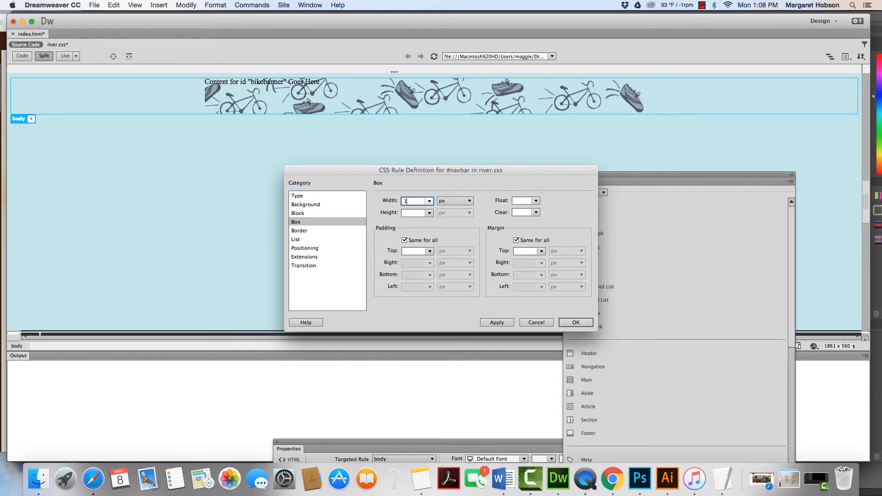
type("000")
left_click(418, 213)
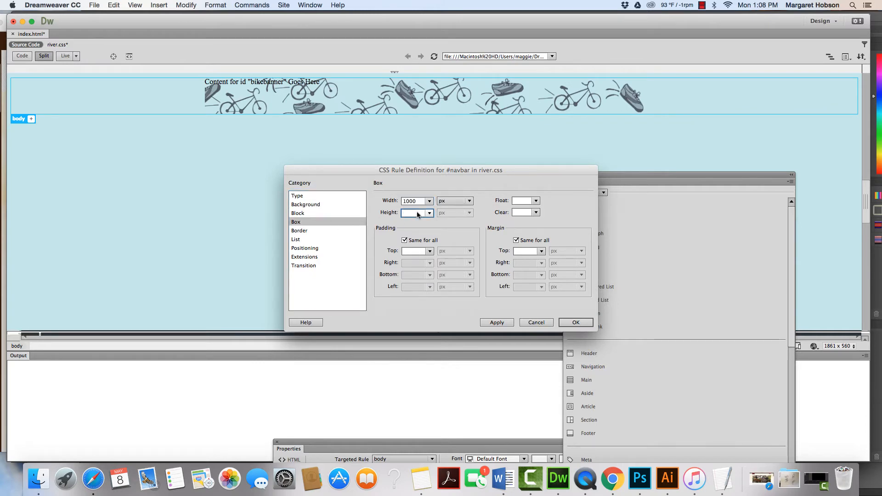
type("32")
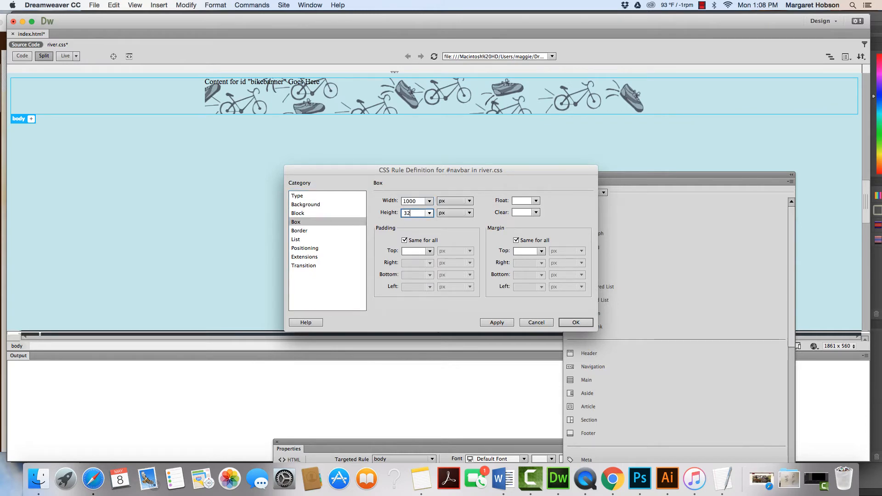
Set the navbar margins to 10 px top and bottom and auto right and left, and insert the navigation element
left_click(517, 251)
type("10")
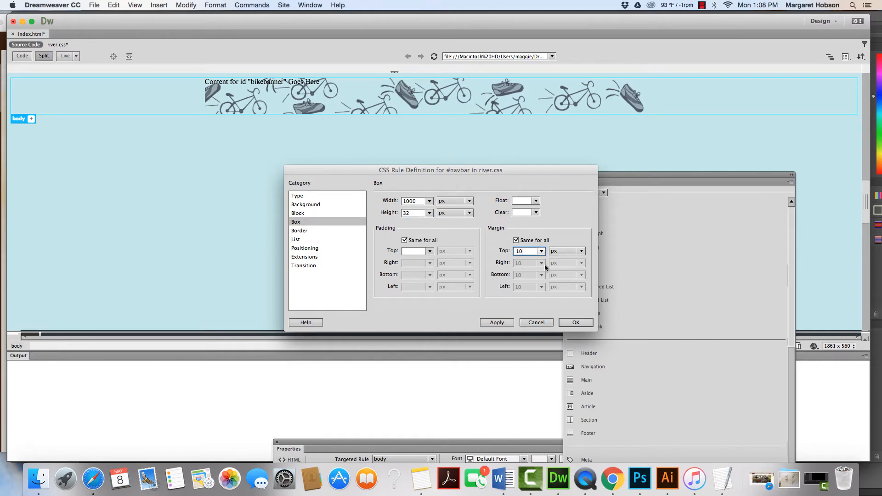
left_click(516, 241)
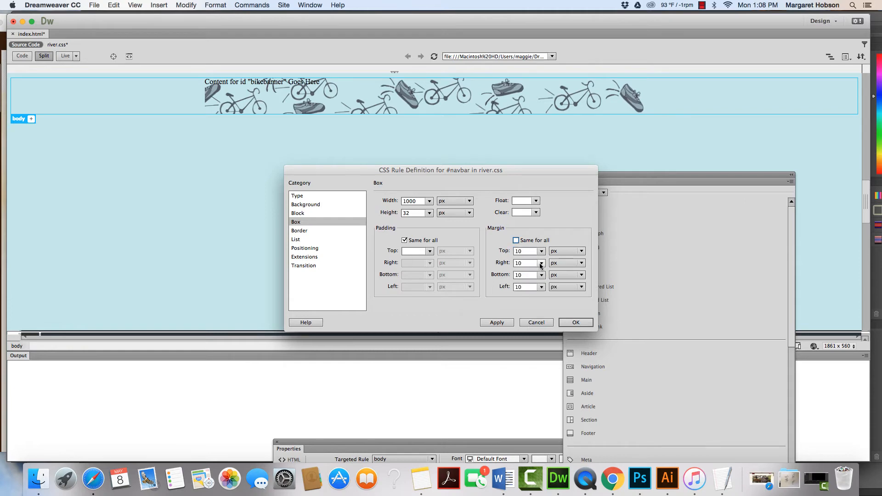
left_click(542, 263)
left_click(533, 273)
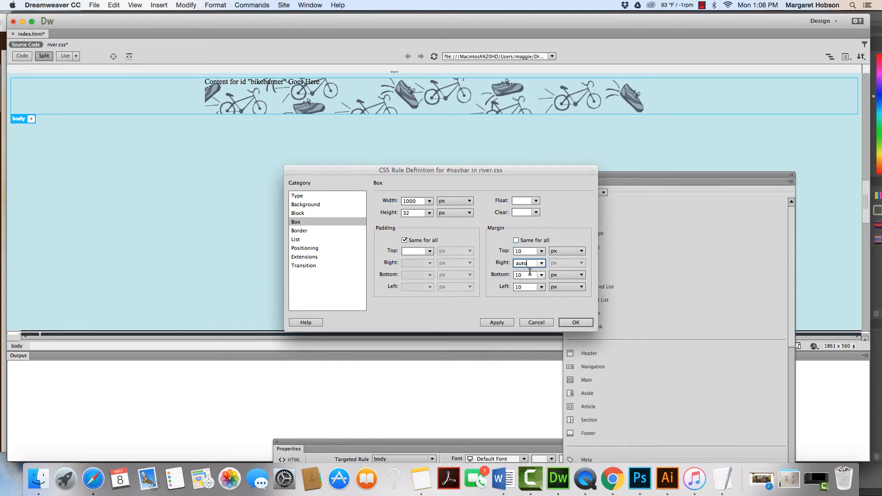
left_click(542, 287)
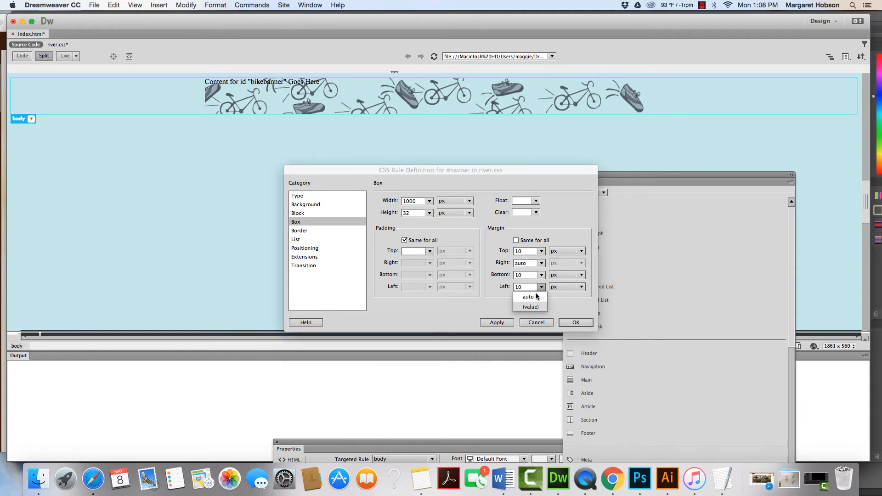
left_click(535, 295)
left_click(575, 322)
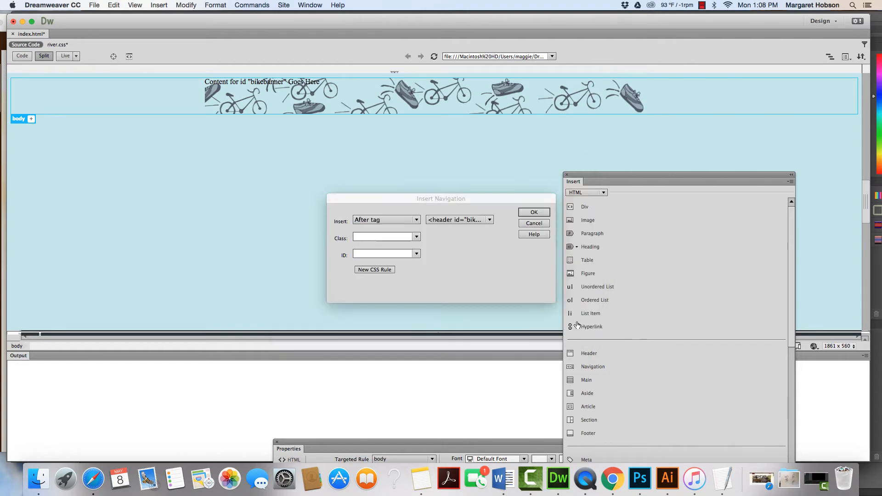
left_click(534, 213)
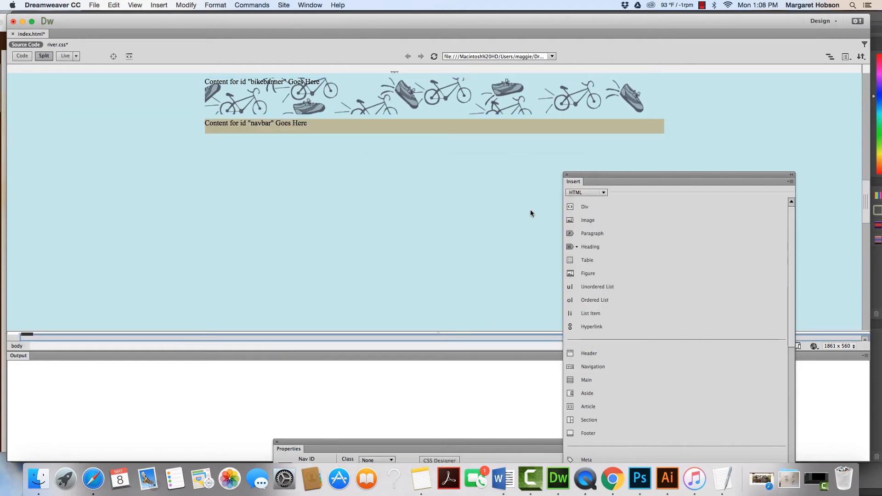
Move the Insert panel farther from the navbar and try inserting a main element in the page body
left_click(310, 128)
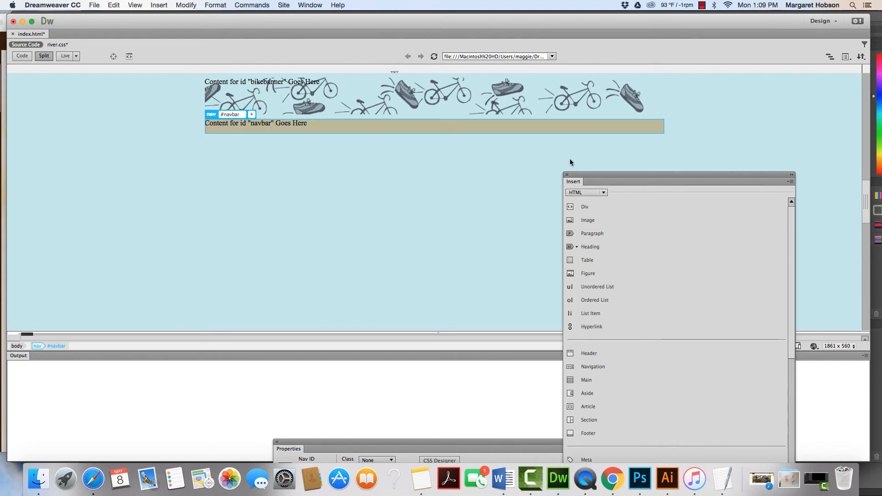
left_click_drag(582, 175, 648, 186)
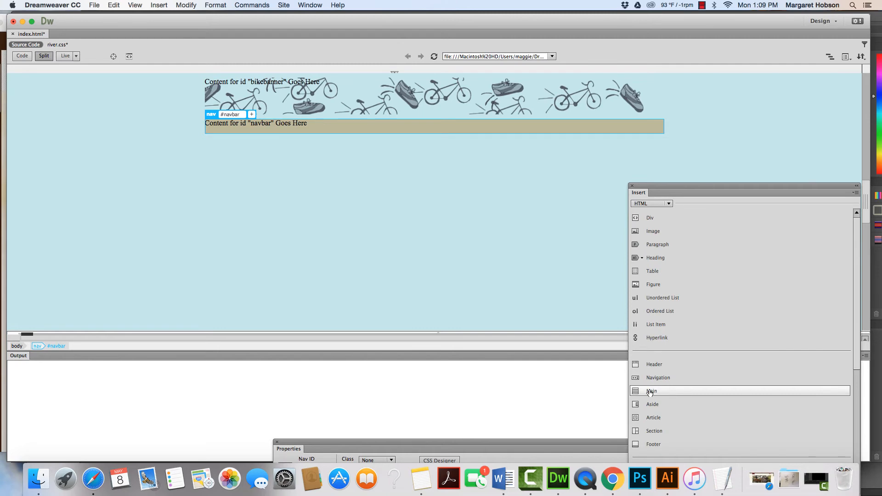
left_click(272, 179)
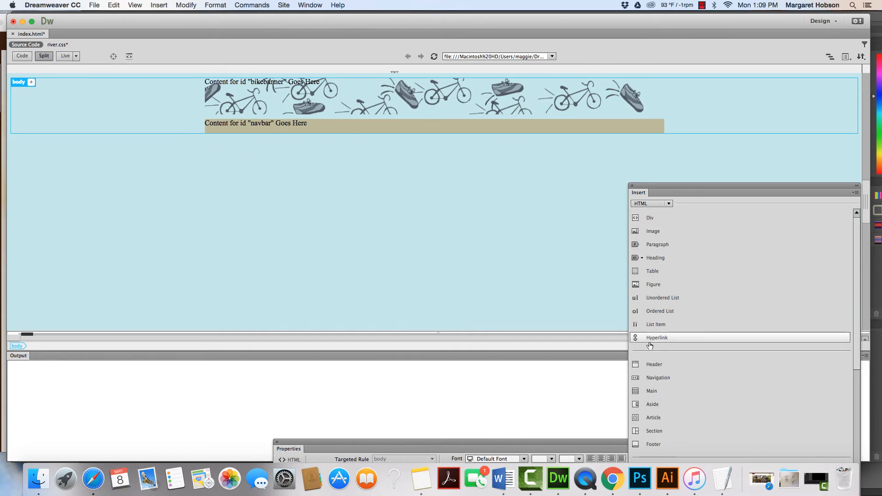
left_click(651, 392)
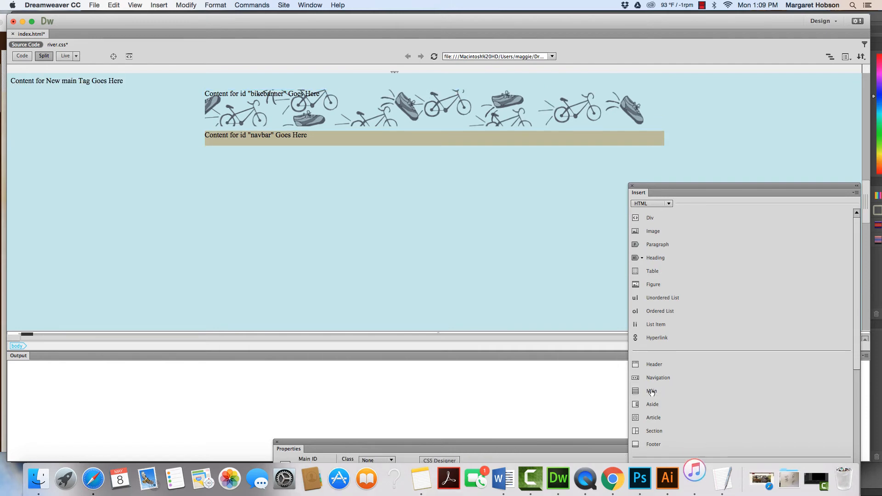
key("super+z")
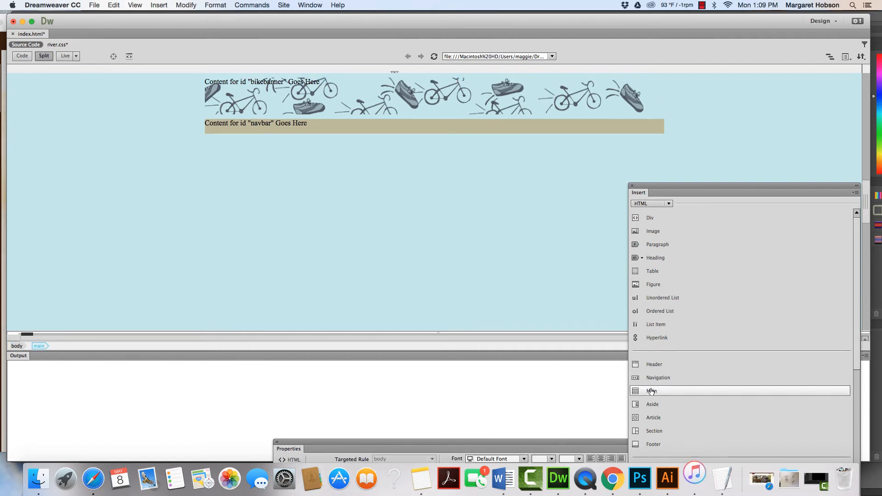
Add an empty line below the navbar element in the page code, and return to the split view
left_click(65, 169)
left_click(23, 57)
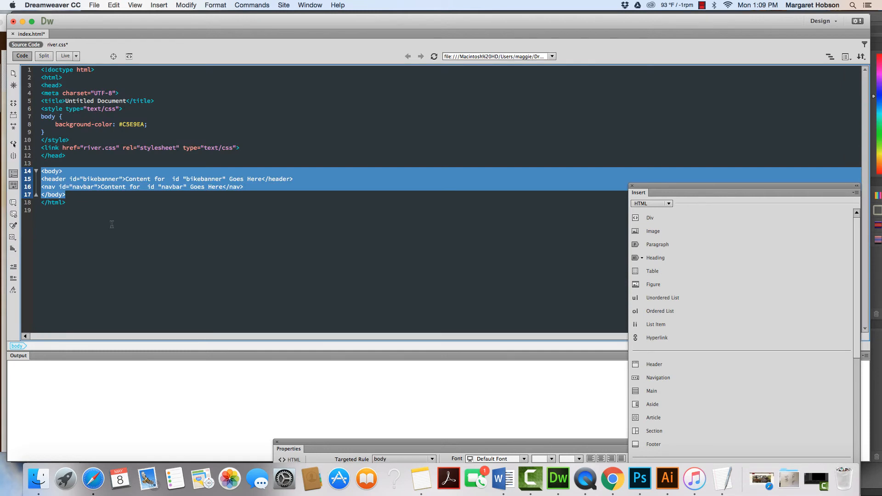
left_click(250, 188)
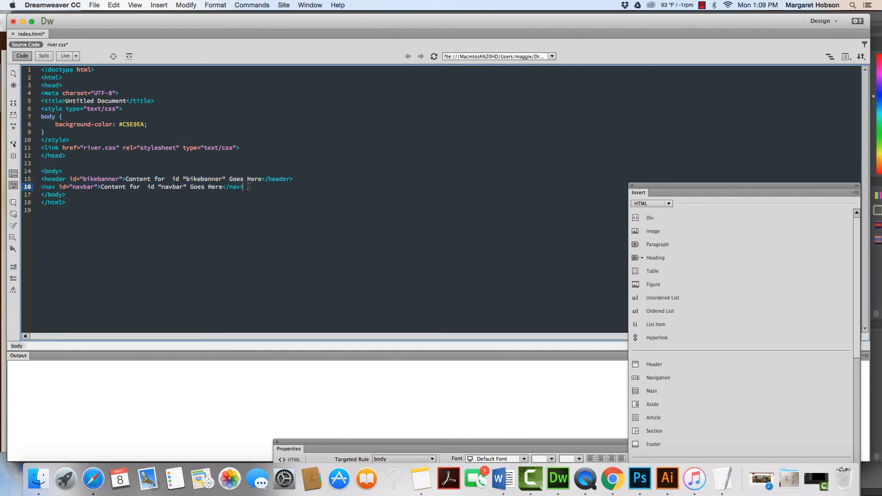
key("Return")
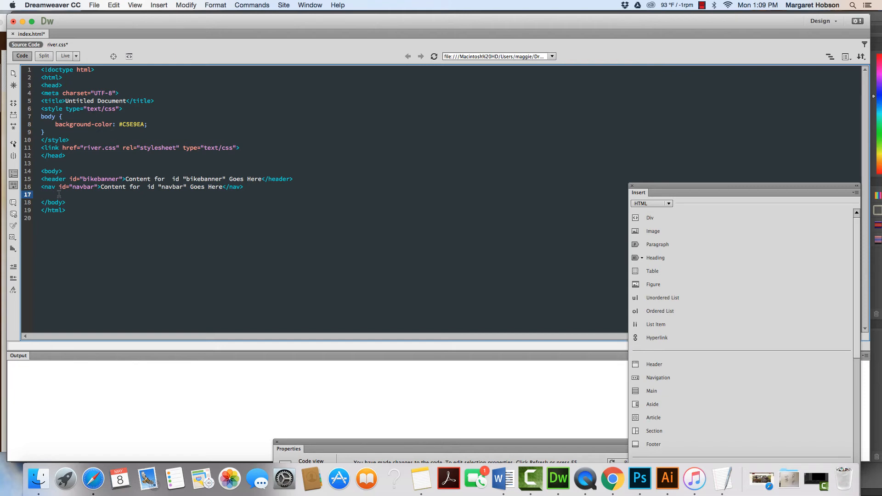
left_click(44, 56)
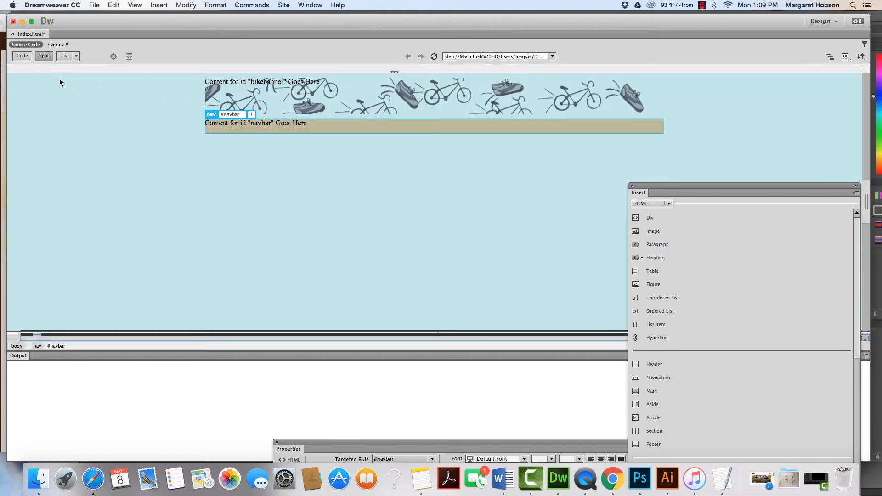
Set up a main element after the navbar tag with the ID maincontent, and create its #maincontent rule in river.css
left_click(650, 391)
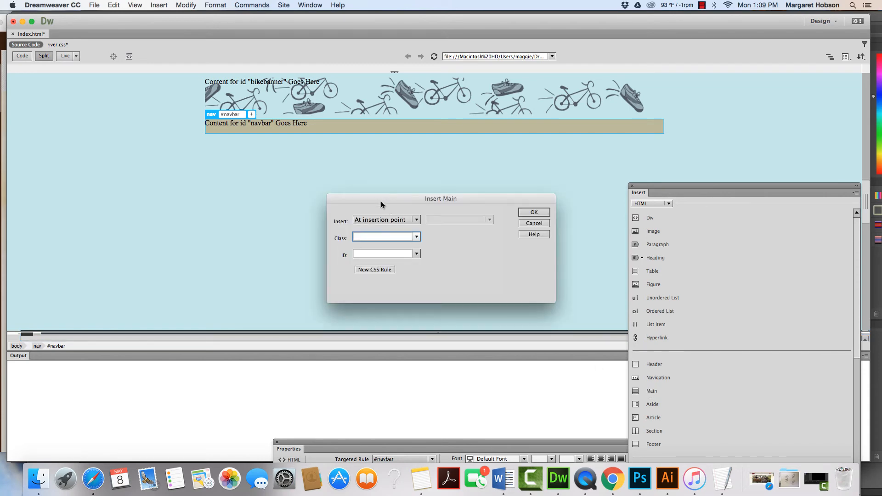
left_click(416, 218)
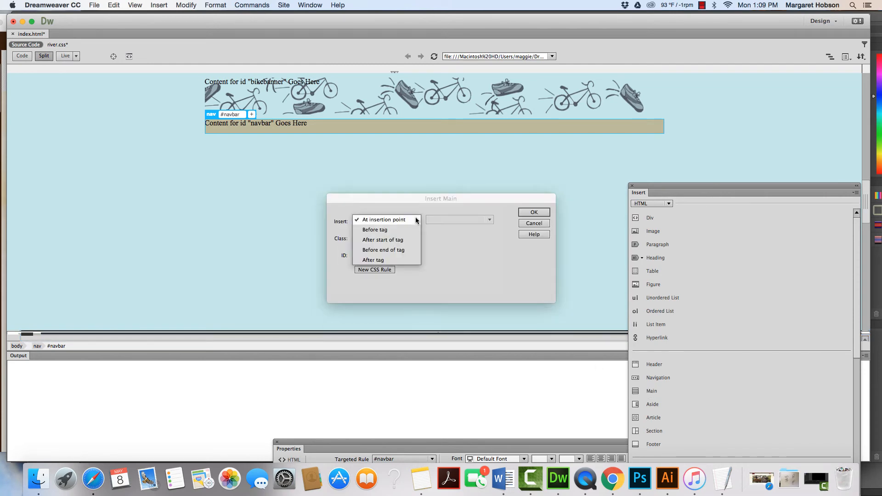
left_click(401, 259)
left_click(489, 220)
left_click(484, 229)
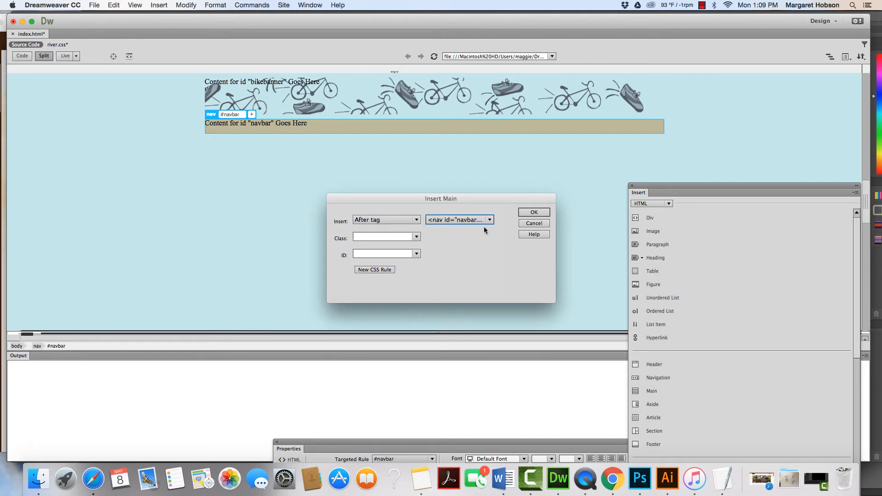
left_click(377, 254)
type("maincontent")
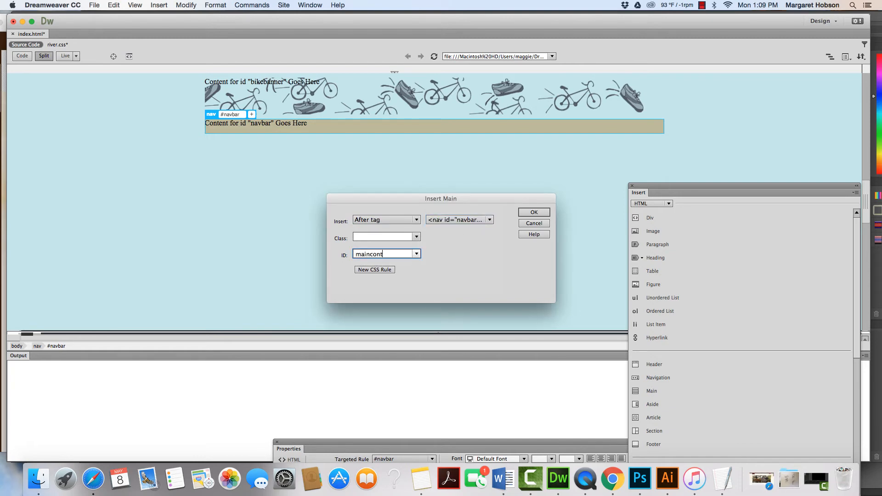
left_click(368, 270)
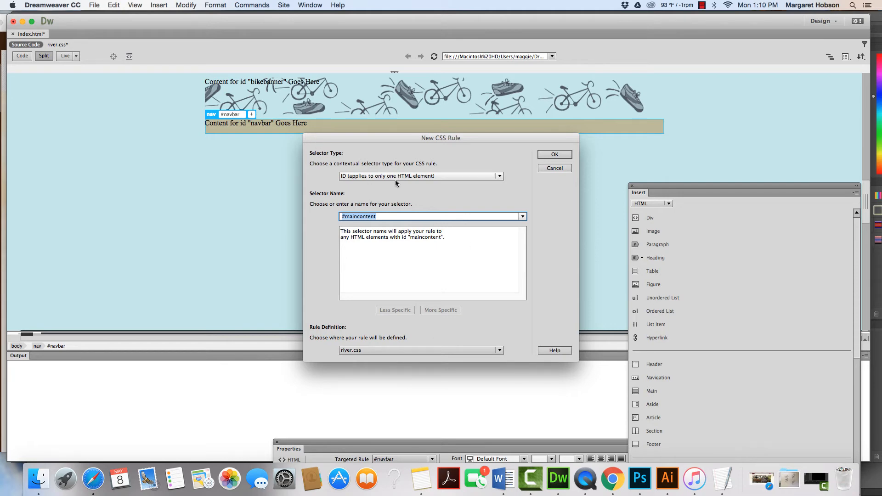
left_click(551, 157)
Sample the navbar's tan as the maincontent background color and lighten it to #DFDDC9
left_click(303, 205)
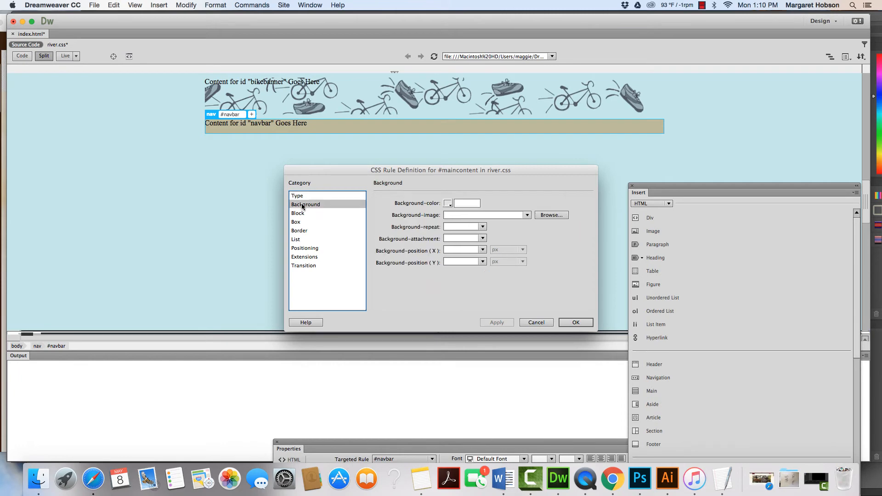
left_click(448, 203)
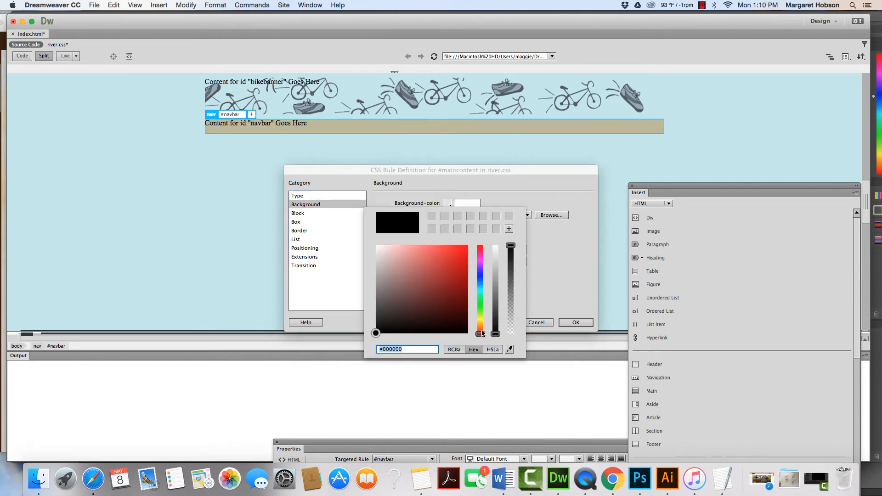
left_click(509, 350)
left_click(405, 170)
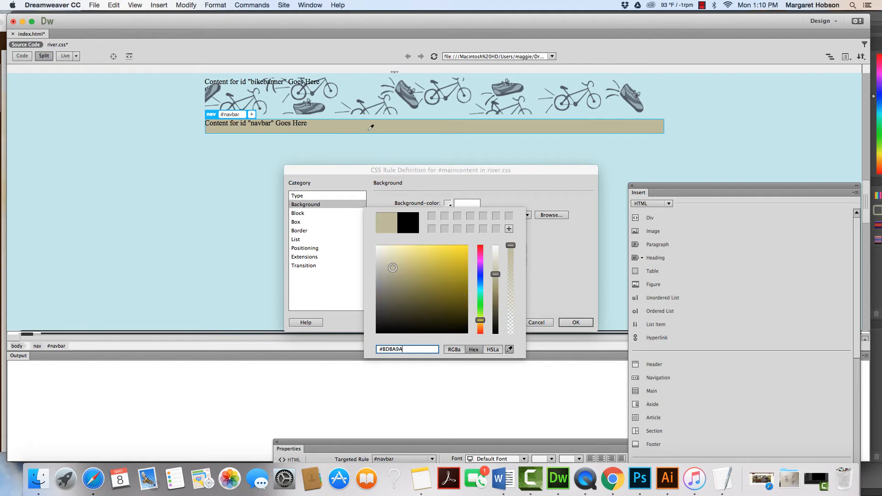
left_click(370, 127)
left_click_drag(394, 267, 385, 257)
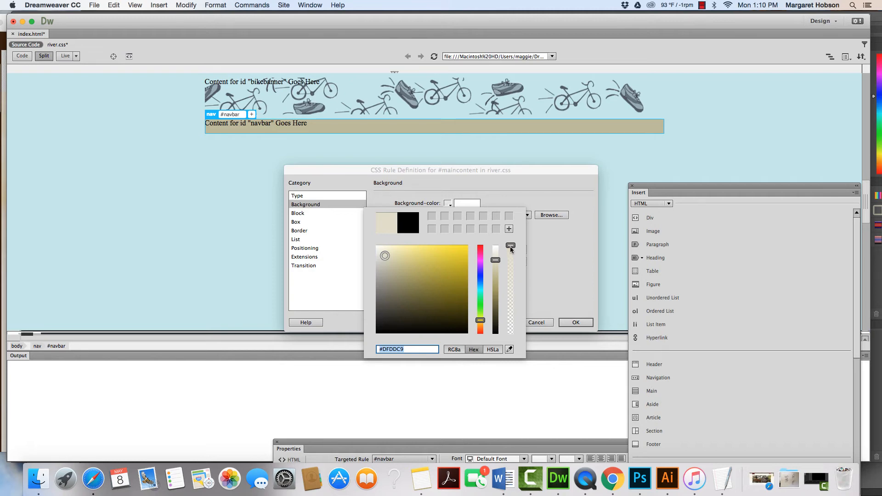
left_click(552, 251)
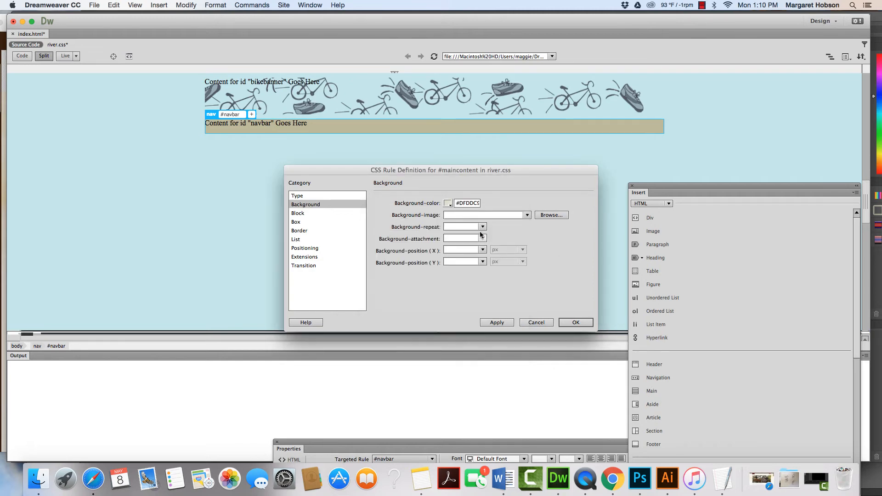
Set the maincontent box to 10000 px wide and 900 px high
left_click(296, 222)
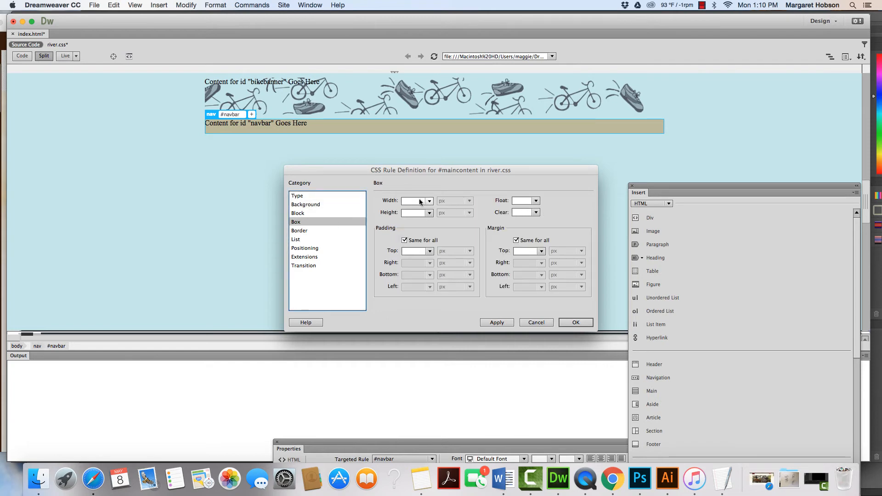
type("10")
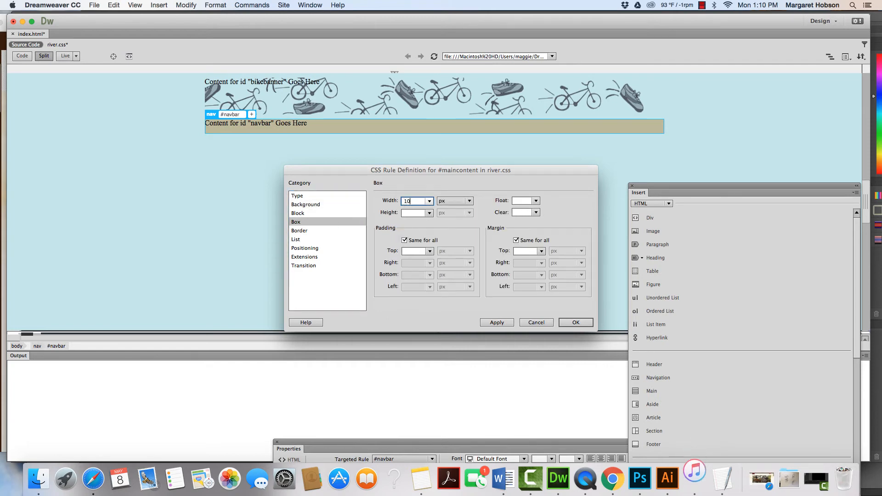
type("000")
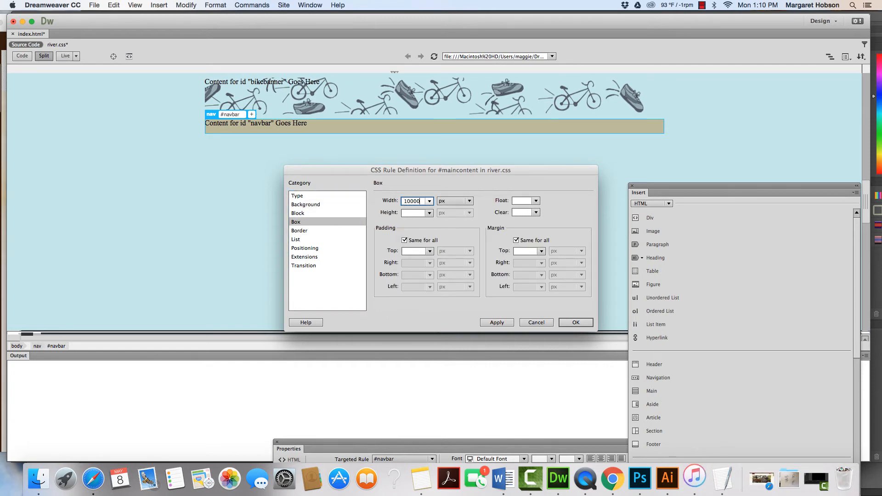
left_click(406, 215)
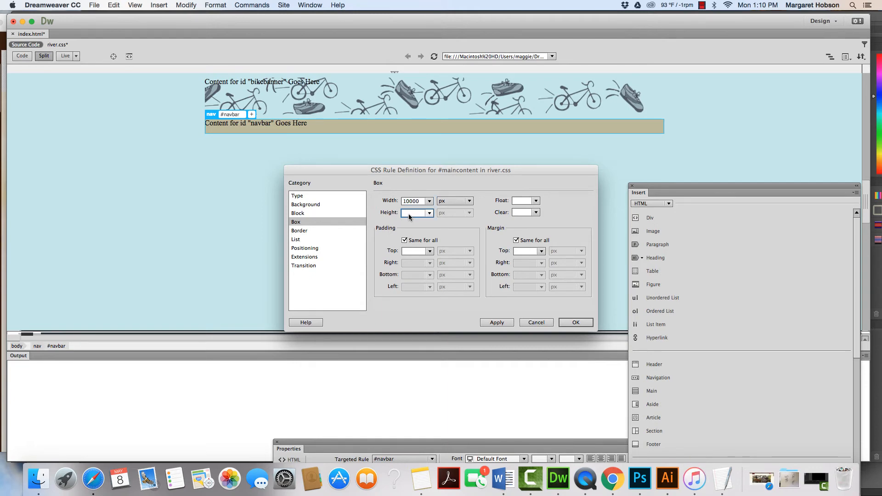
type("900")
Set the maincontent margins to 10 px top and auto right and left, and insert the main element
left_click(520, 251)
left_click(516, 240)
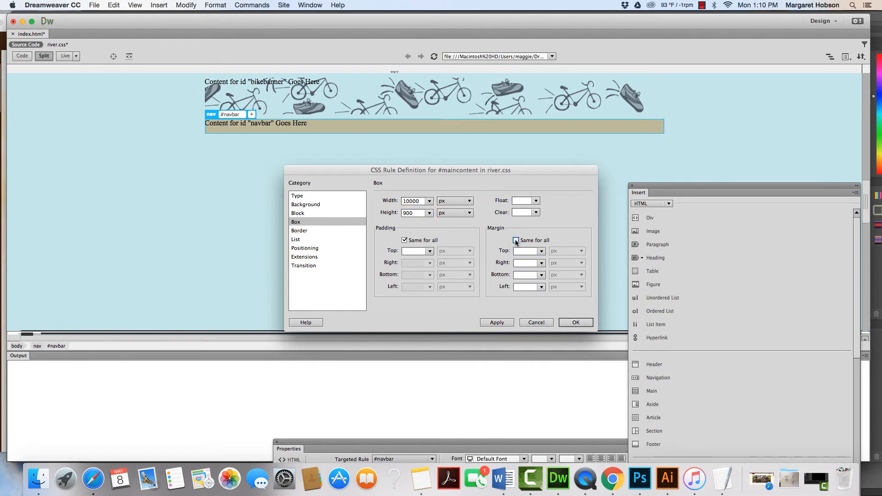
left_click(519, 252)
type("10")
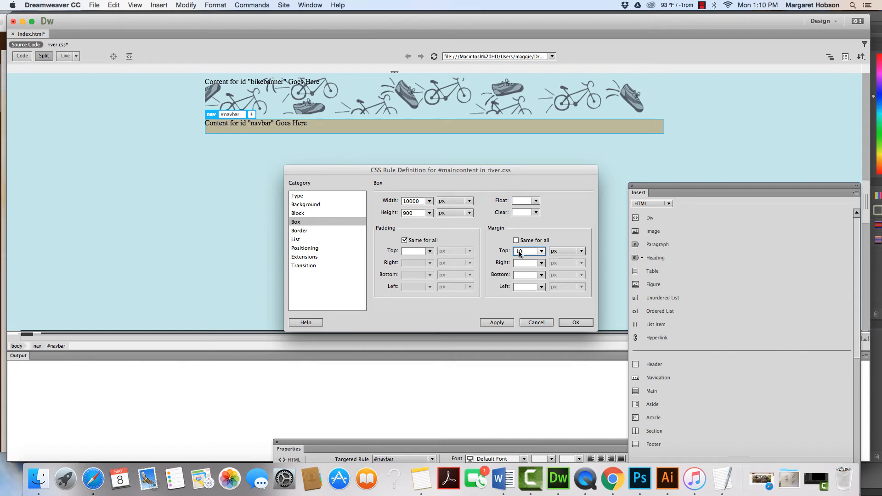
left_click(541, 263)
left_click(537, 273)
left_click(542, 287)
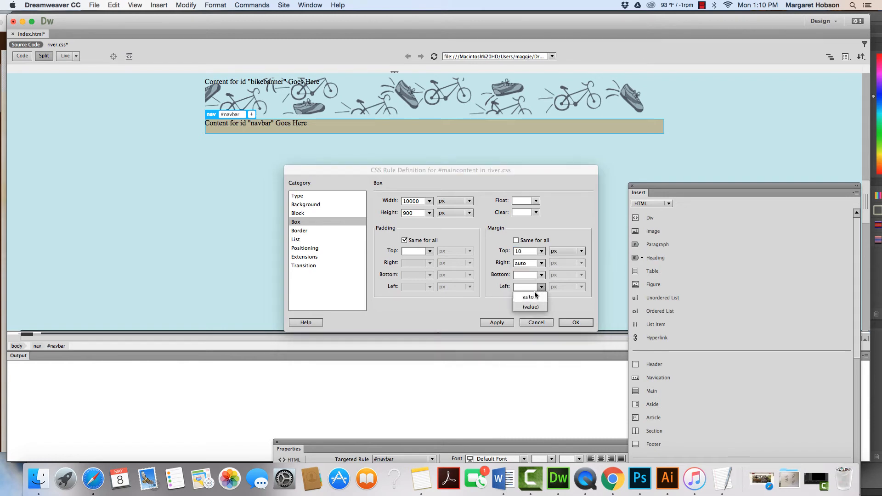
left_click(536, 297)
left_click(504, 323)
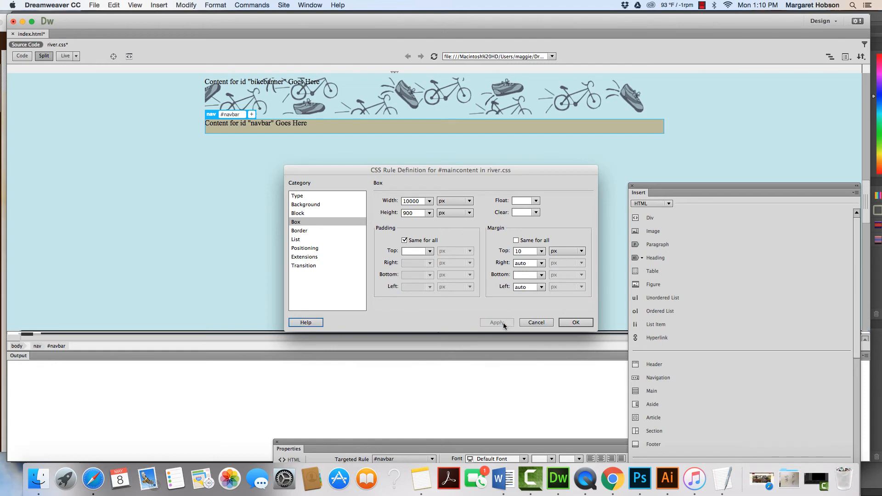
left_click(574, 322)
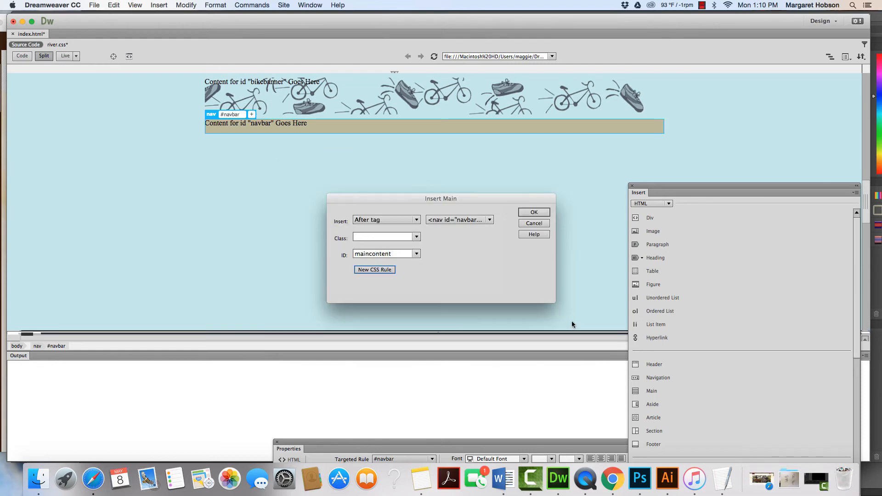
left_click(531, 214)
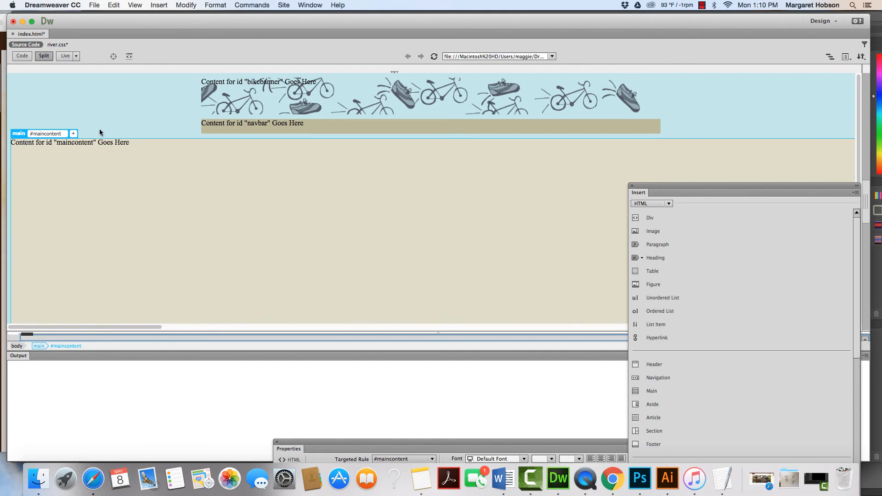
Correct the width of the #maincontent rule to 1000 px in the CSS Designer
left_click(146, 140)
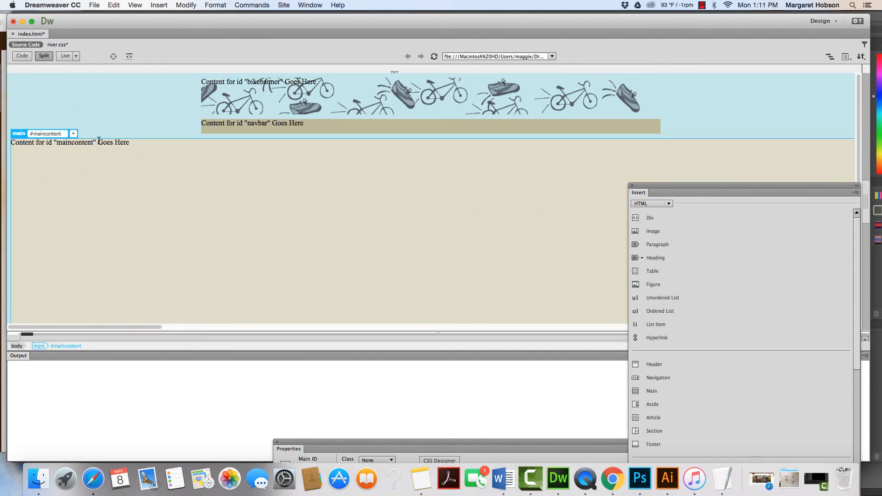
left_click(304, 5)
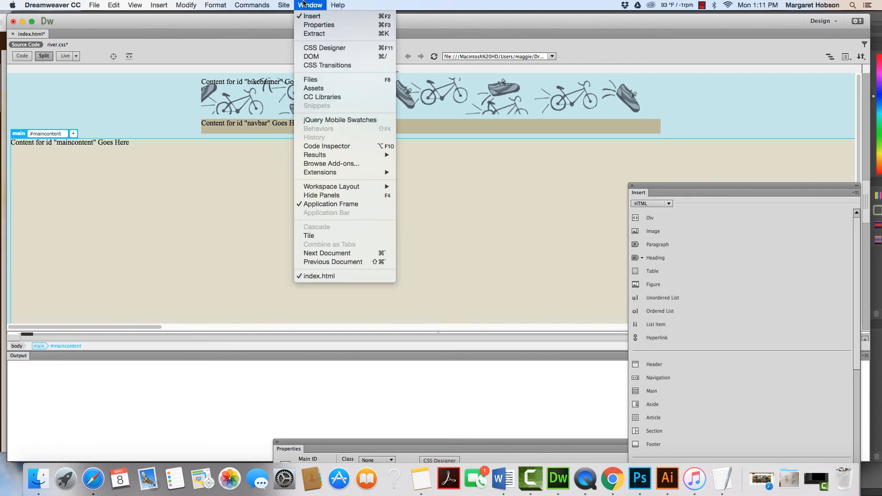
left_click(324, 48)
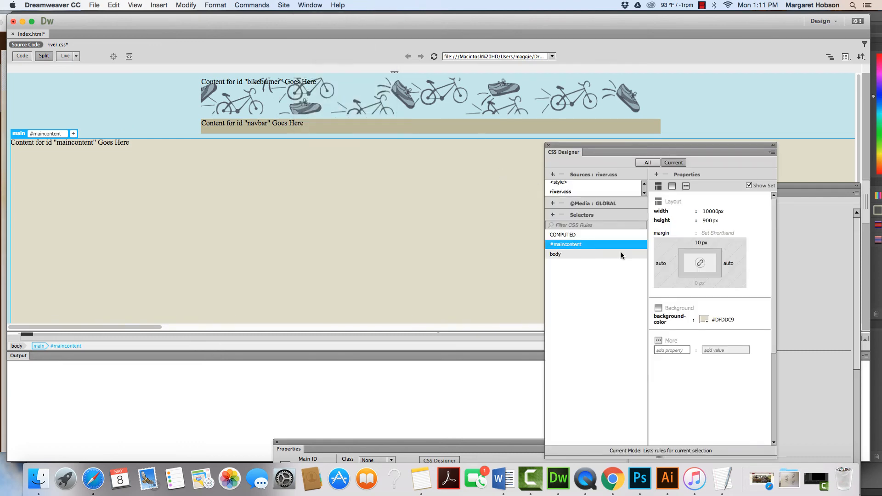
left_click(711, 210)
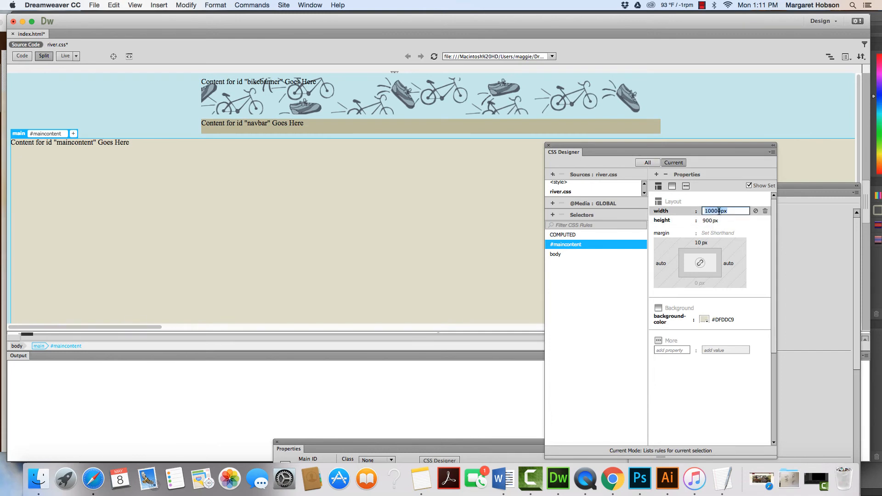
left_click(719, 211)
key("BackSpace")
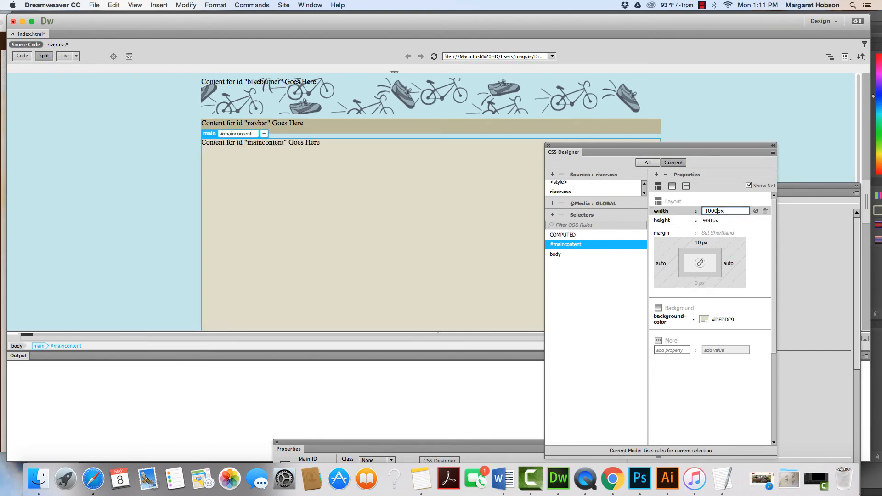
left_click(250, 240)
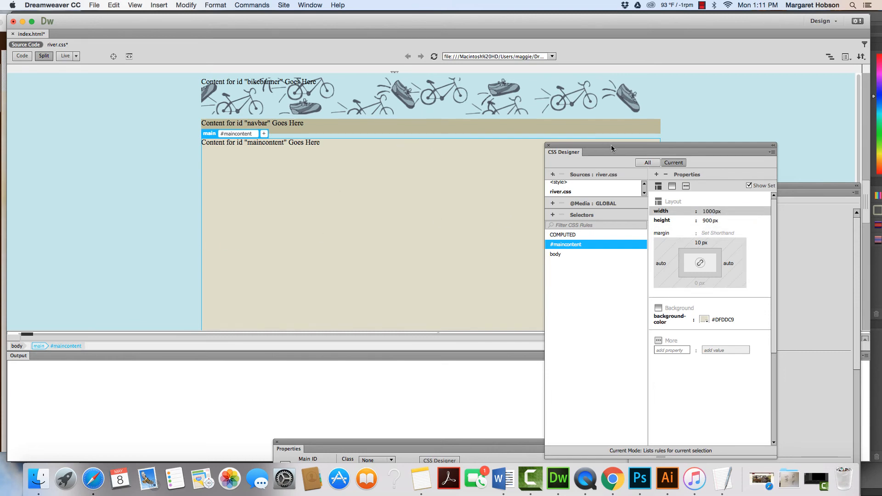
Move the CSS Designer away from the main content area and bring the Insert panel out from behind it
left_click_drag(591, 146, 682, 202)
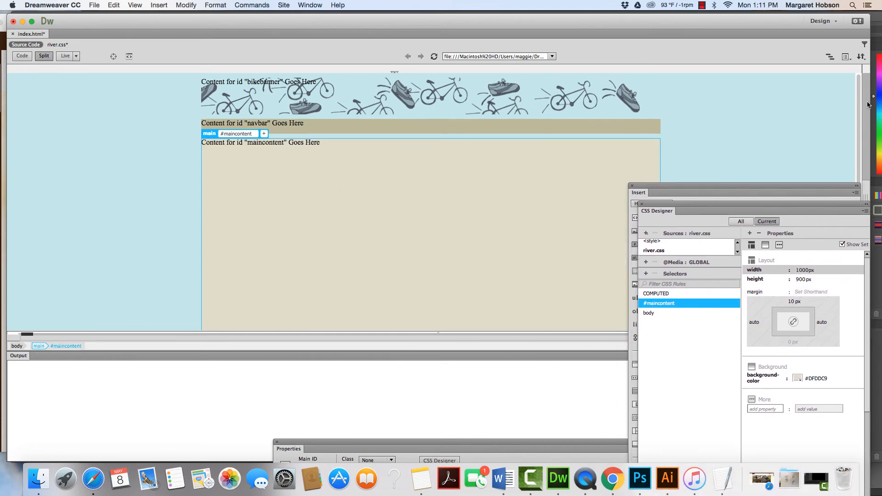
scroll(853, 99, "down", 3)
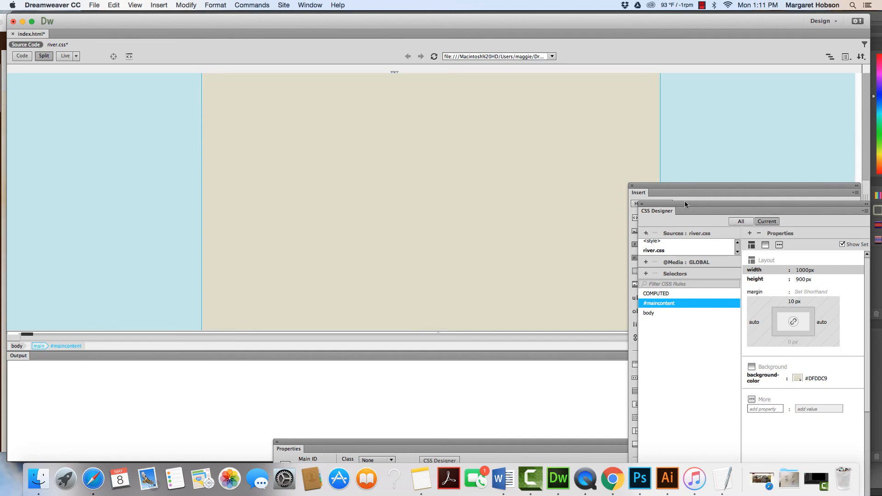
left_click_drag(669, 185, 596, 144)
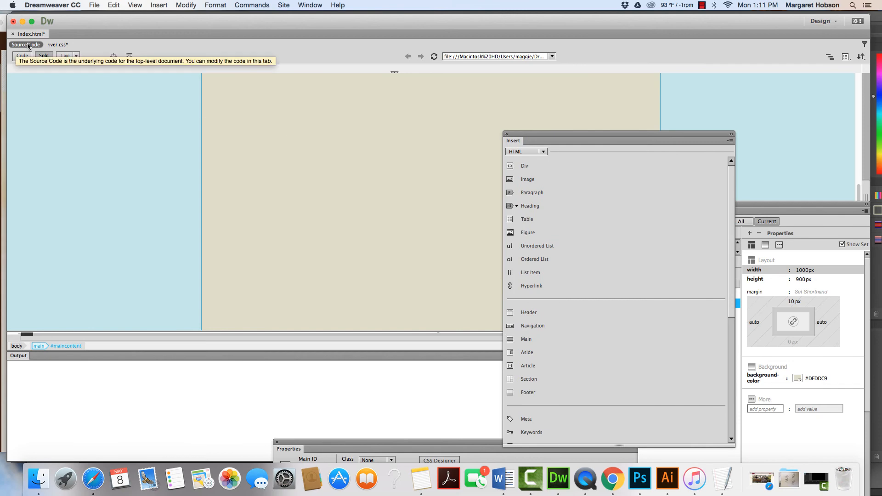
Add an empty line below the maincontent element in the page code
left_click(27, 57)
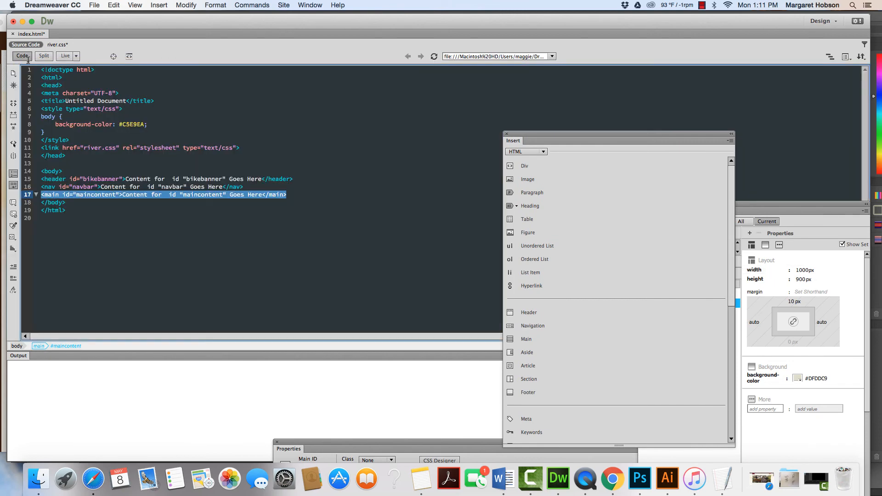
left_click(290, 194)
key("Return")
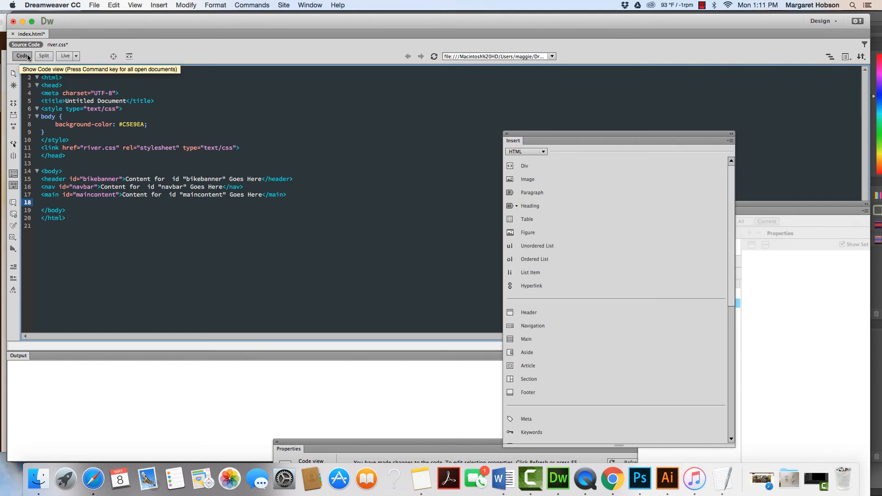
Show the page layout again and start inserting a footer element placed after the bikebanner header tag
left_click(44, 56)
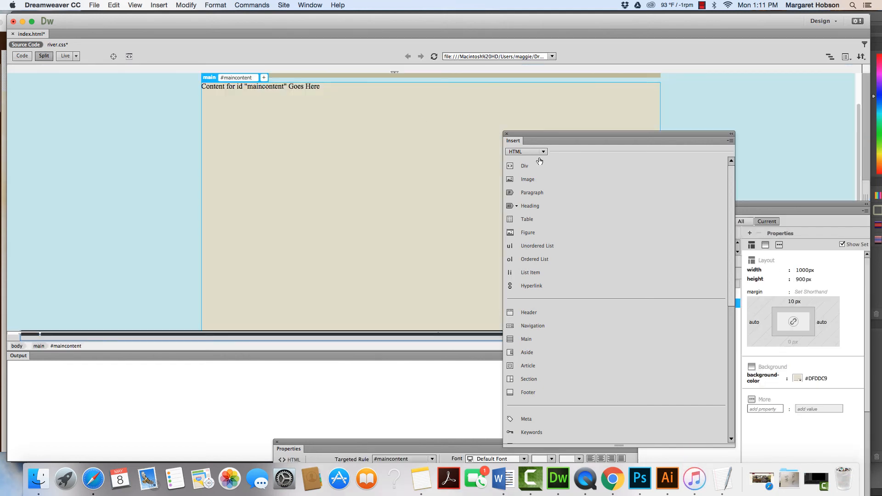
left_click(550, 395)
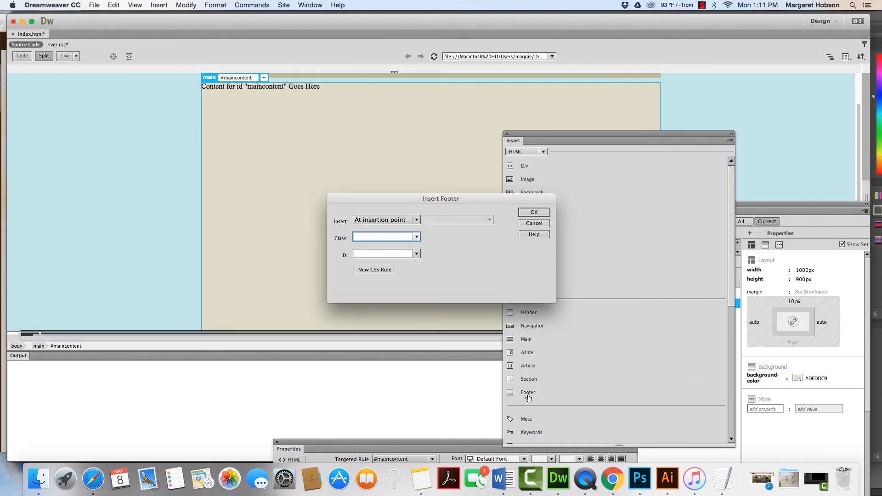
left_click(414, 220)
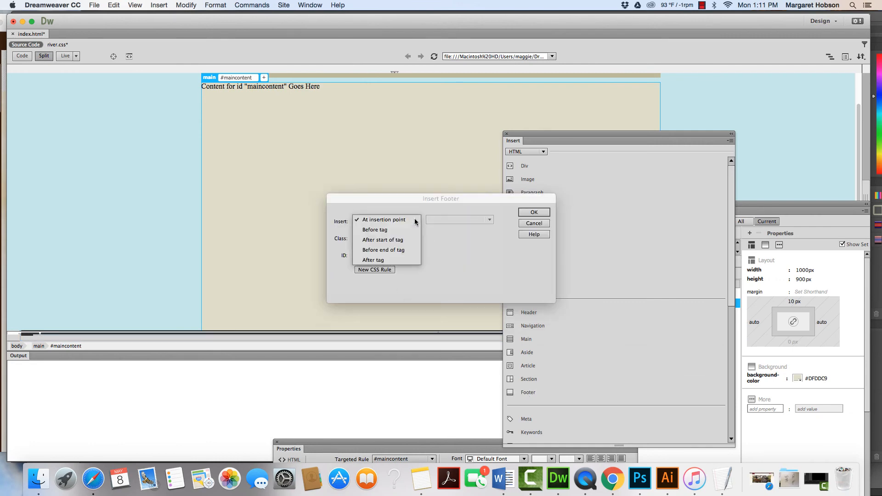
left_click(398, 258)
left_click(376, 255)
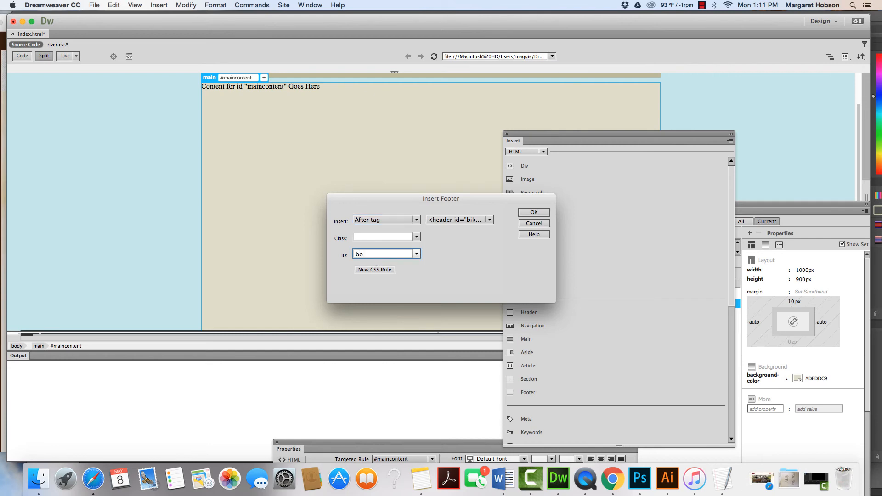
key("BackSpace")
key("BackSpace")
Create a new CSS rule for the footer with an ID selector named bottom, defined in river.css
left_click(380, 271)
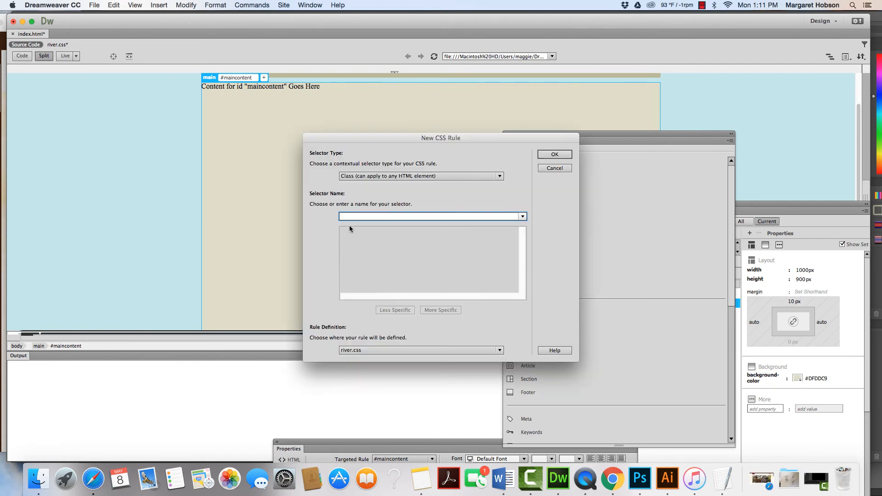
type("bottom")
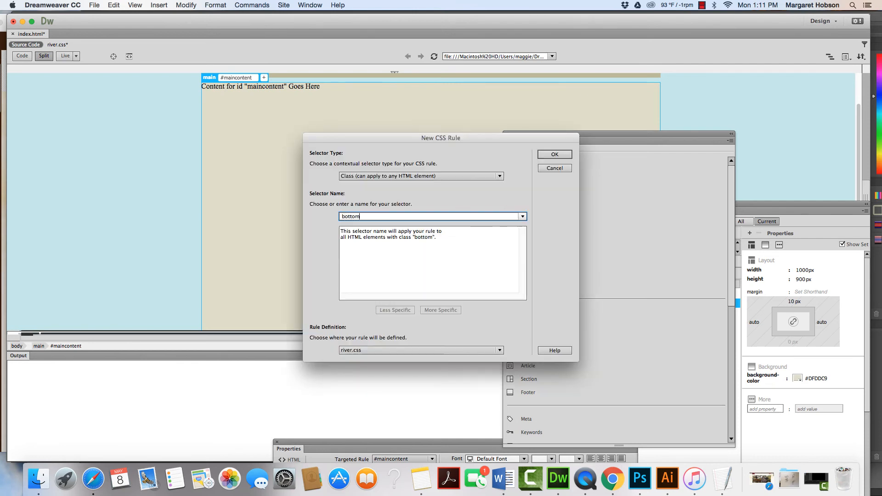
left_click(499, 176)
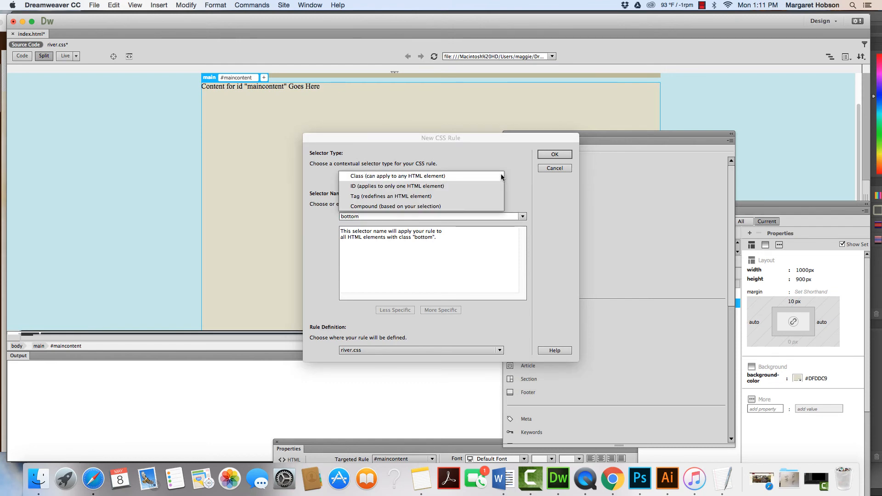
left_click(487, 186)
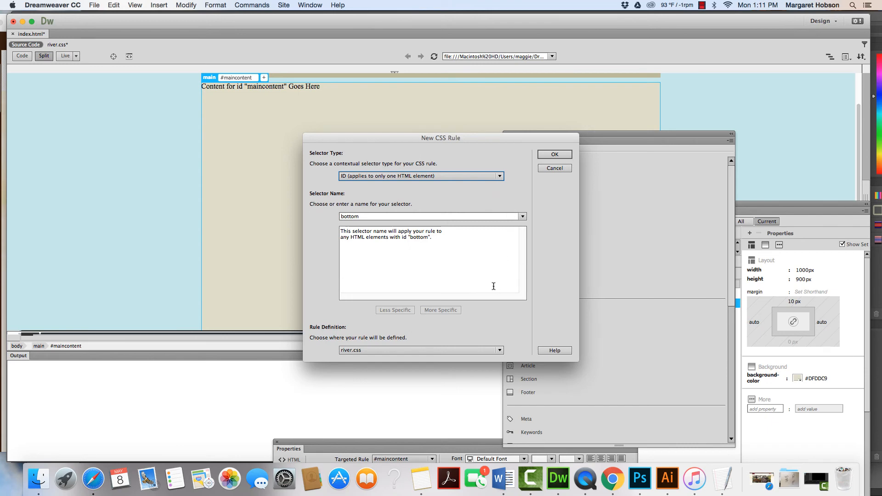
left_click(554, 153)
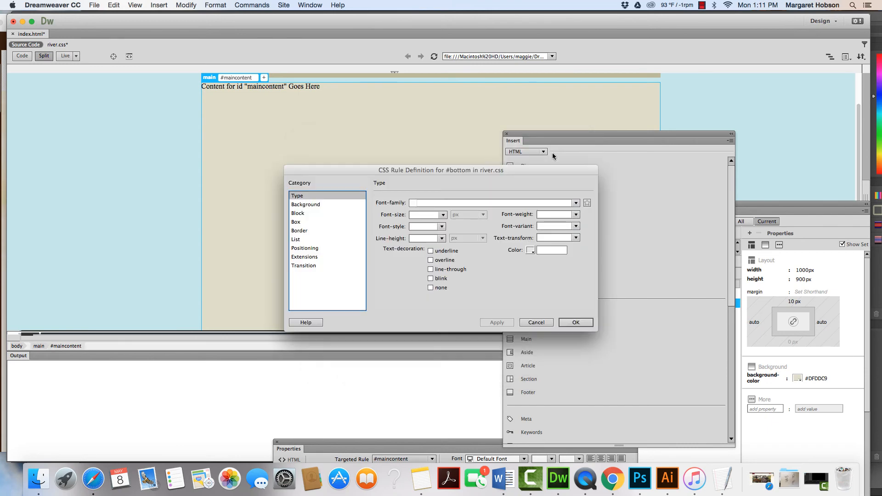
Set the #bottom background colour to #BDBA9A by sampling the tan navbar on the page
left_click(313, 204)
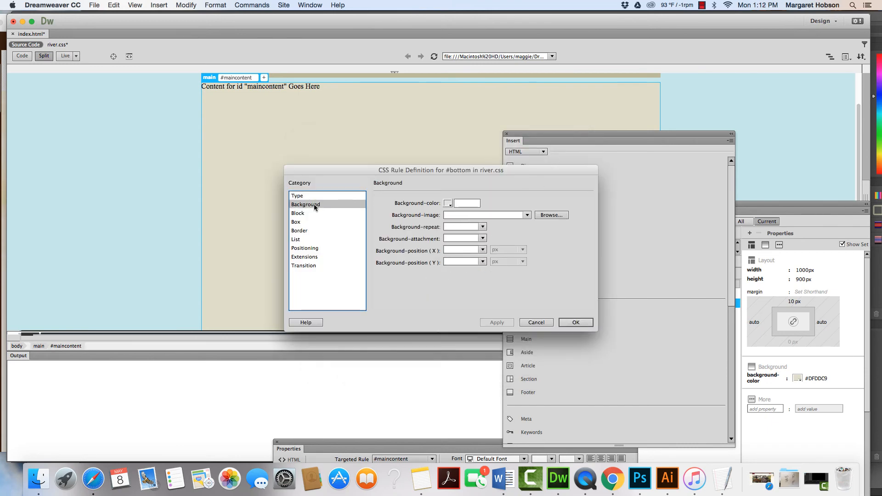
left_click(448, 203)
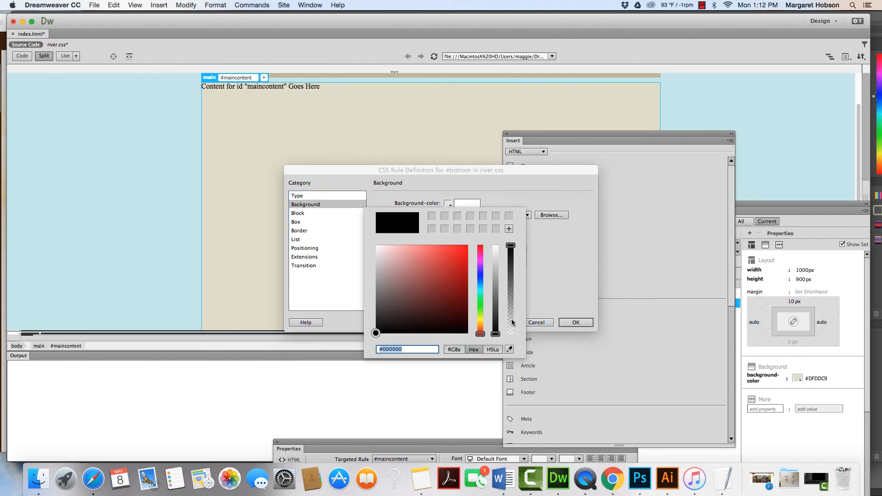
left_click(509, 349)
left_click(499, 77)
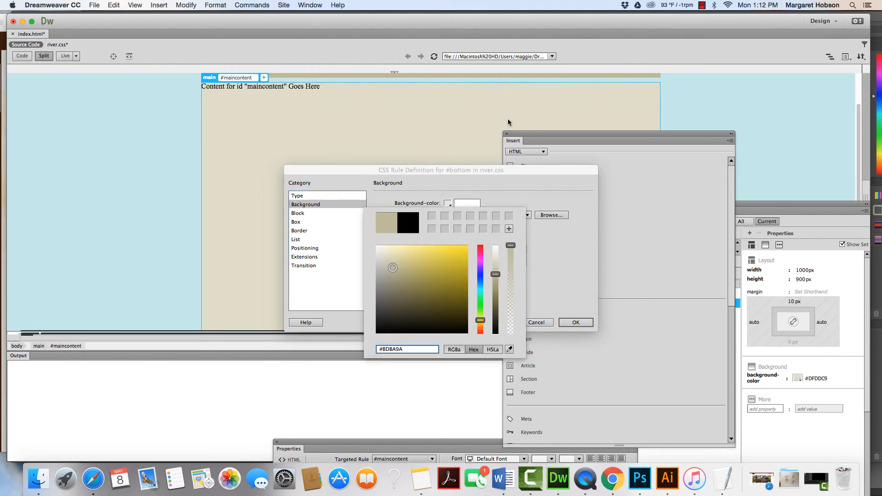
left_click(575, 266)
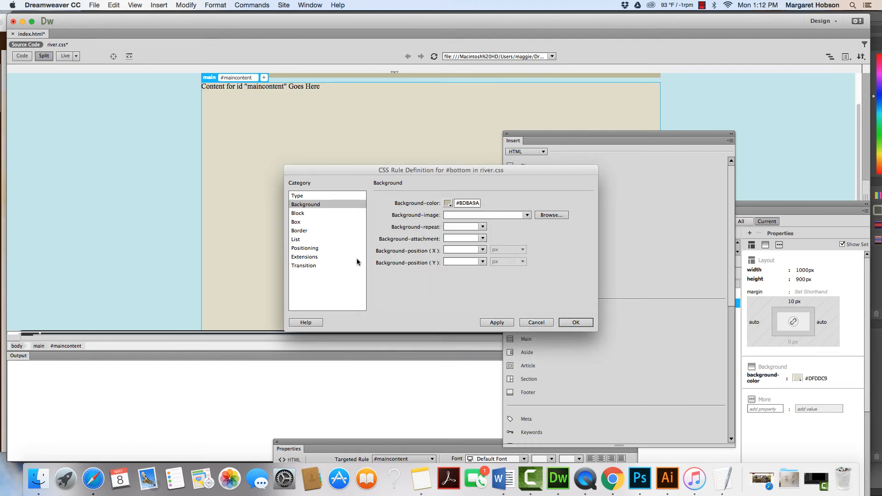
Set the #bottom box to 1000 px wide and 45 px high
left_click(300, 222)
left_click(410, 202)
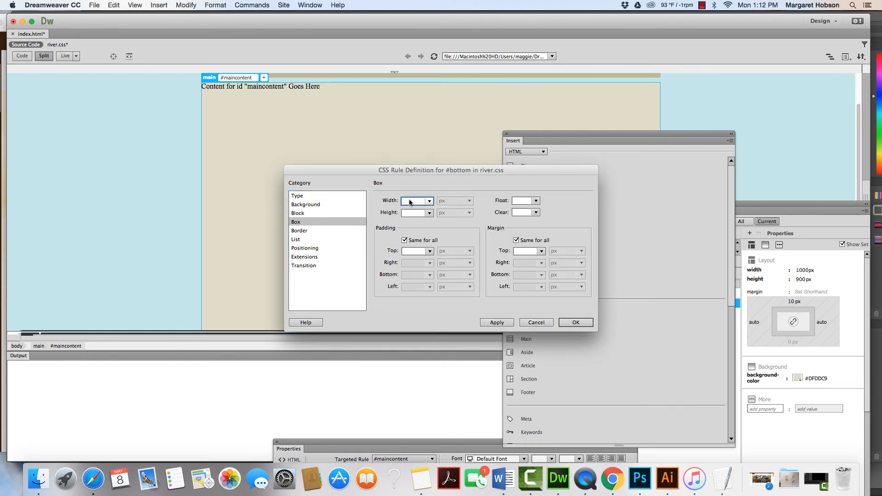
type("1000")
left_click(406, 213)
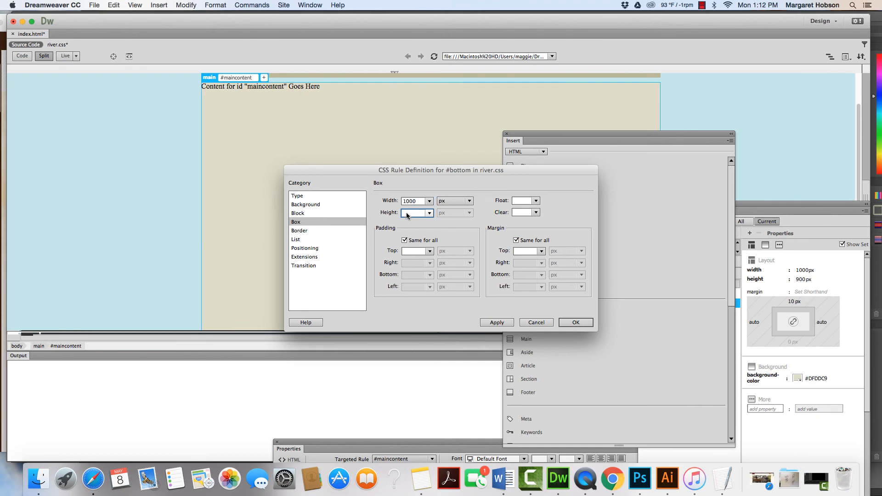
type("45")
Set the #bottom margins to 10 px top and auto right and left, and insert the footer element
left_click(519, 252)
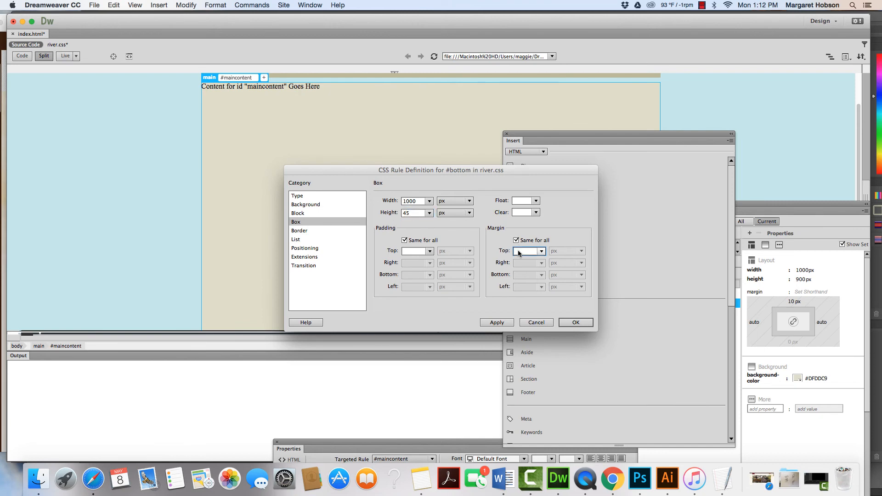
left_click(516, 241)
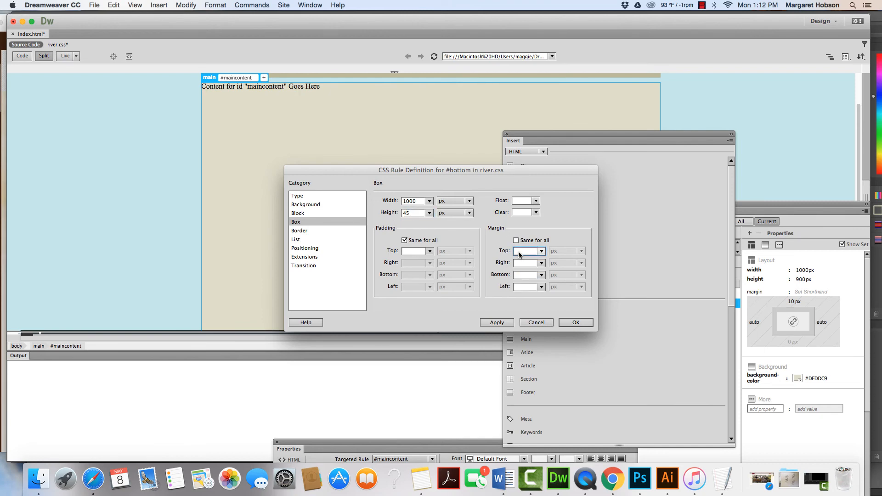
type("10")
left_click(541, 262)
left_click(542, 275)
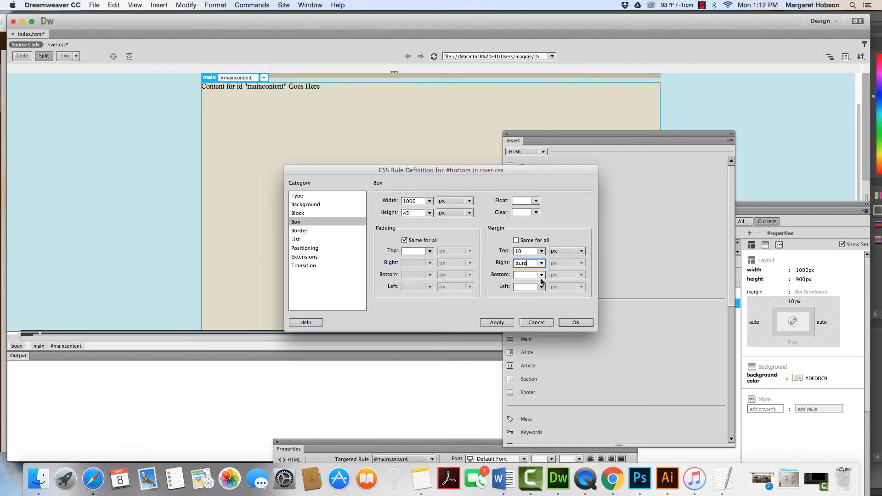
left_click(541, 285)
left_click(530, 294)
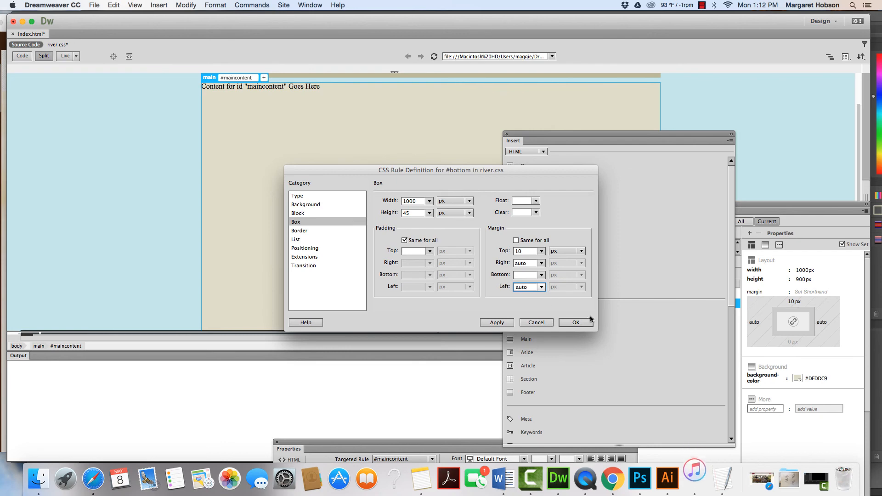
left_click(576, 322)
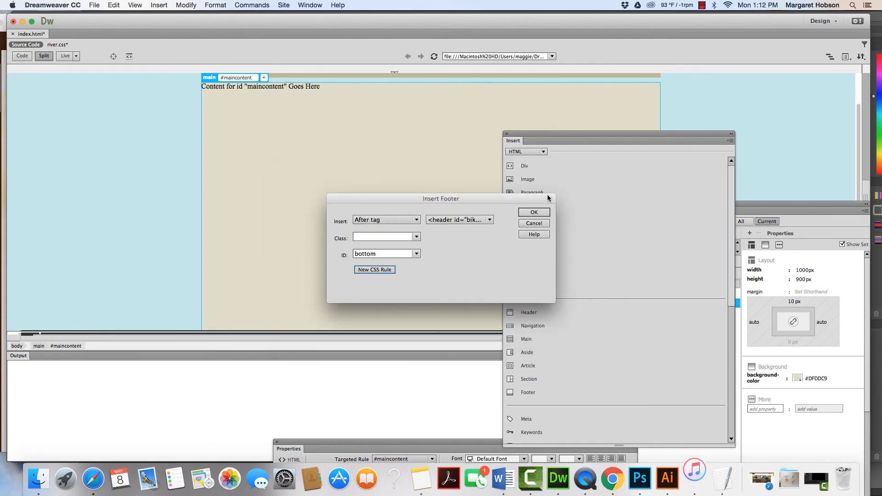
left_click(535, 212)
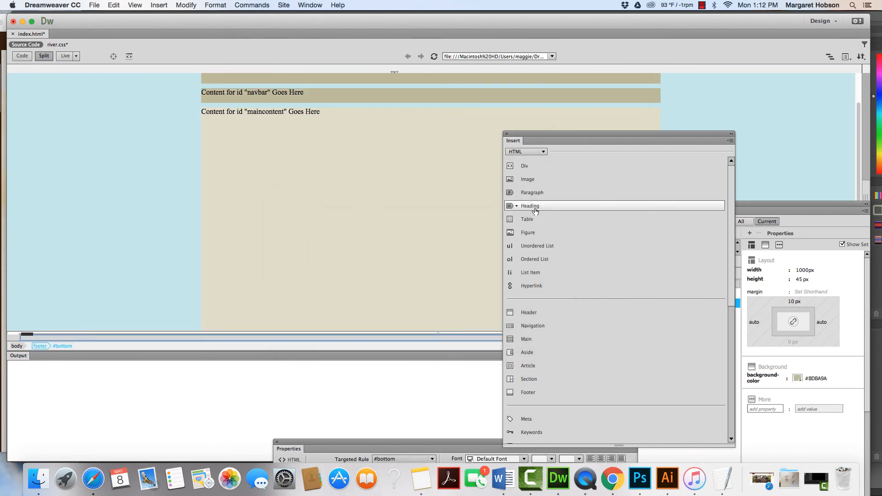
Move the Insert panel off the page content and relocate the footer's code line to directly below the maincontent element
left_click_drag(535, 141, 669, 186)
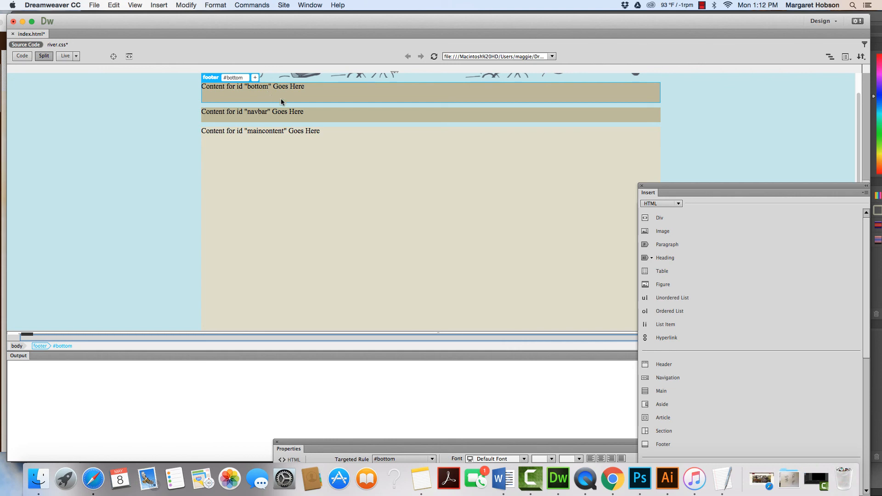
left_click(22, 56)
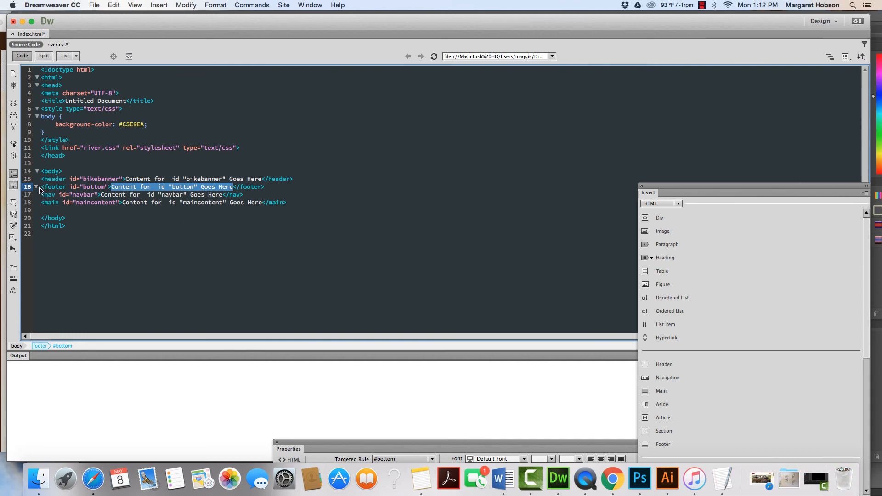
triple_click(66, 188)
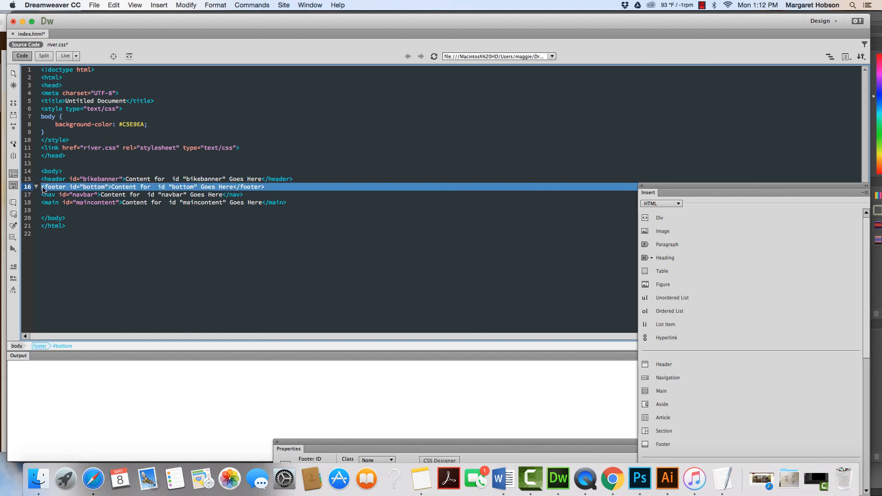
left_click(115, 5)
left_click(119, 39)
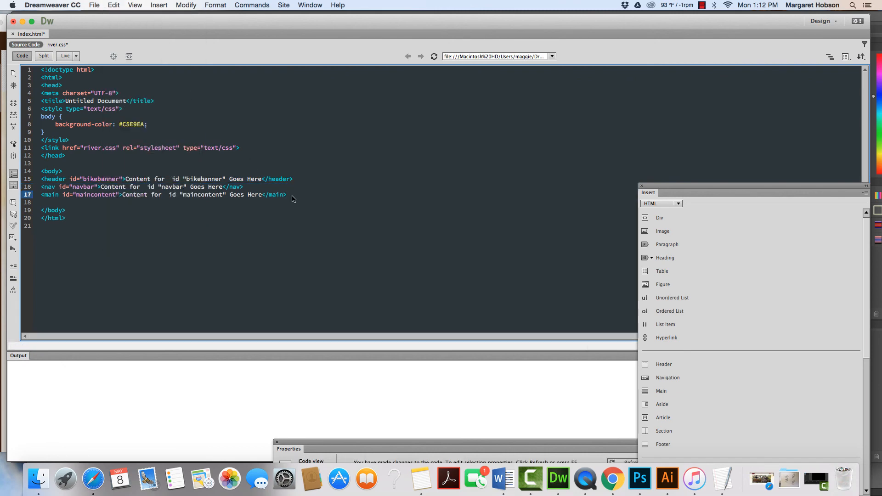
key("Return")
key("super+v")
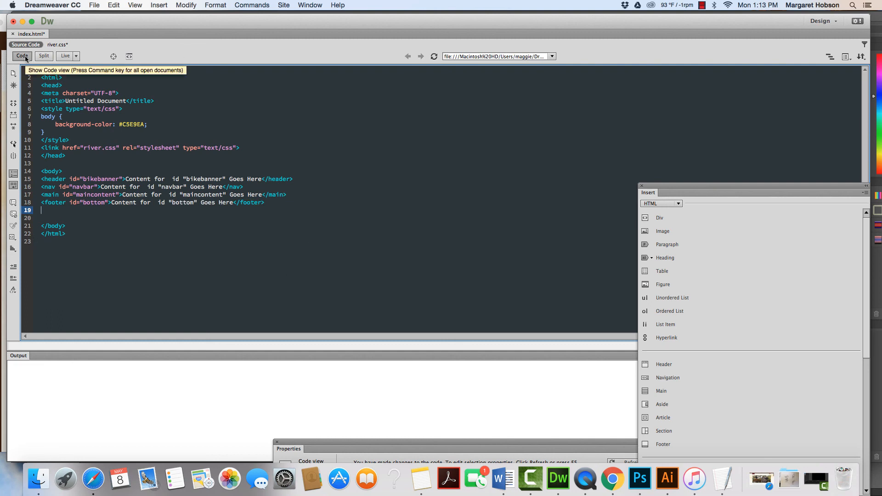
Show the page layout from its top and save all open files
left_click(46, 57)
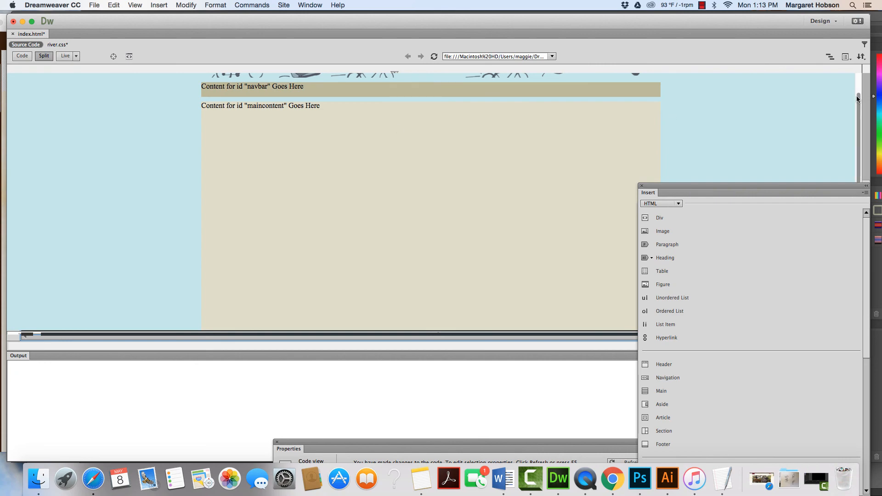
left_click_drag(857, 96, 867, 65)
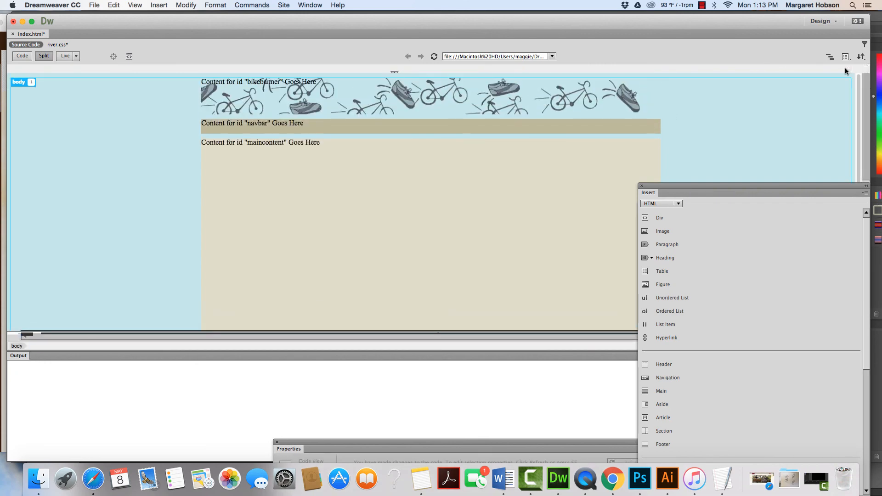
left_click(97, 5)
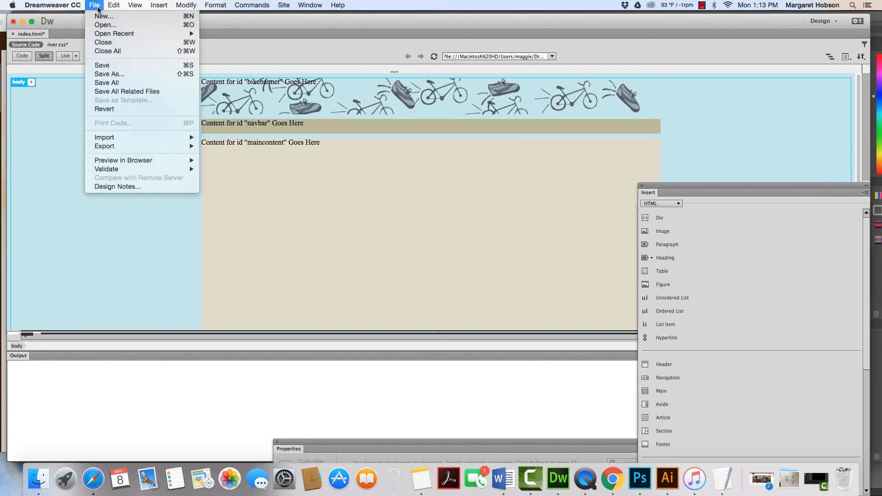
left_click(113, 83)
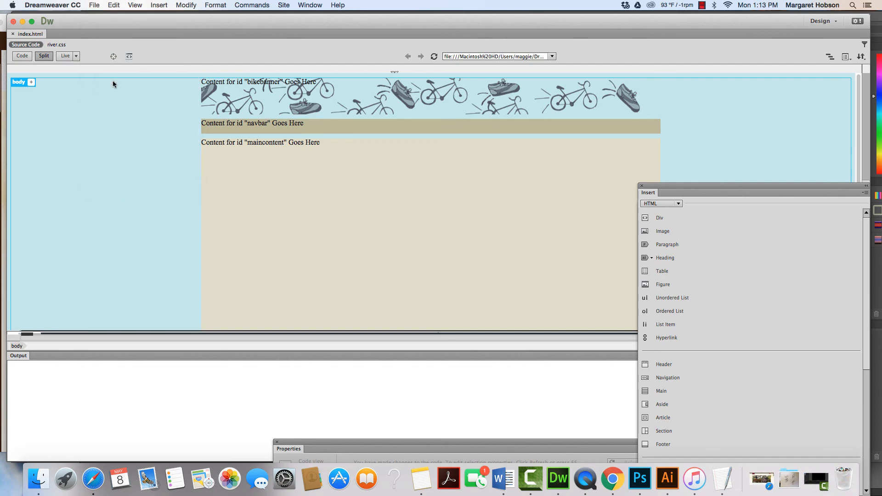
Preview index.html in Safari
left_click_drag(110, 19, 130, 20)
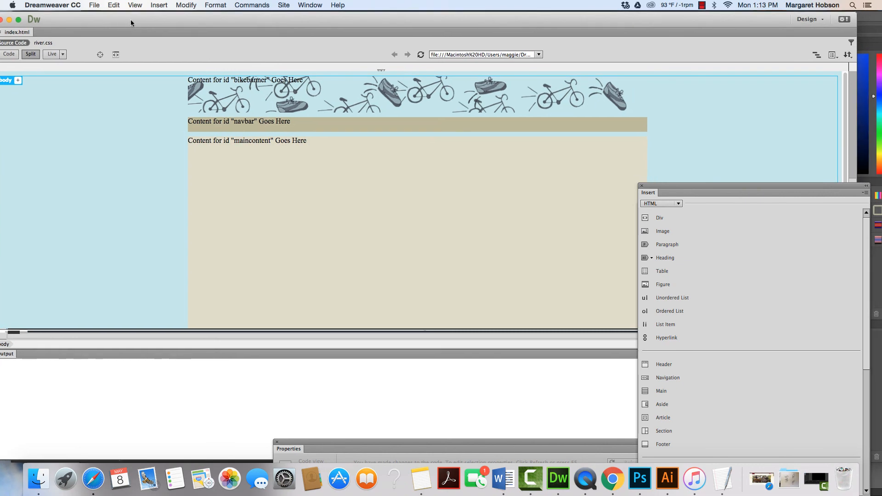
left_click(93, 5)
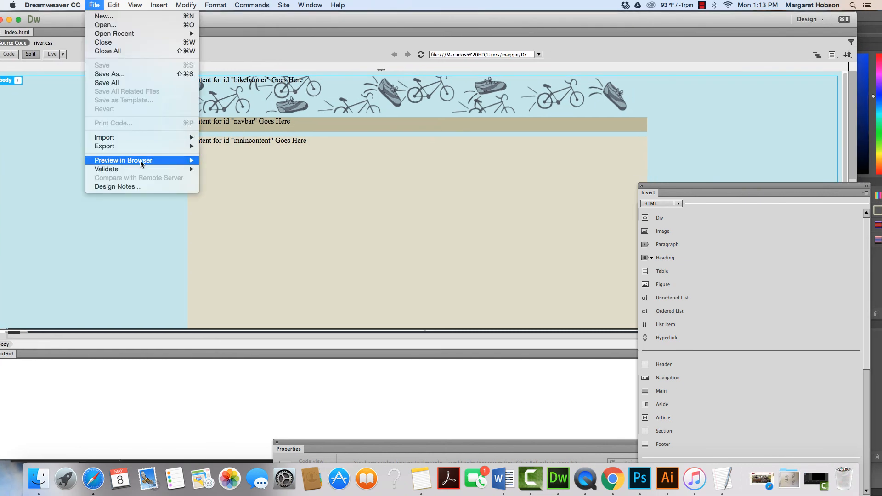
mouse_move(141, 161)
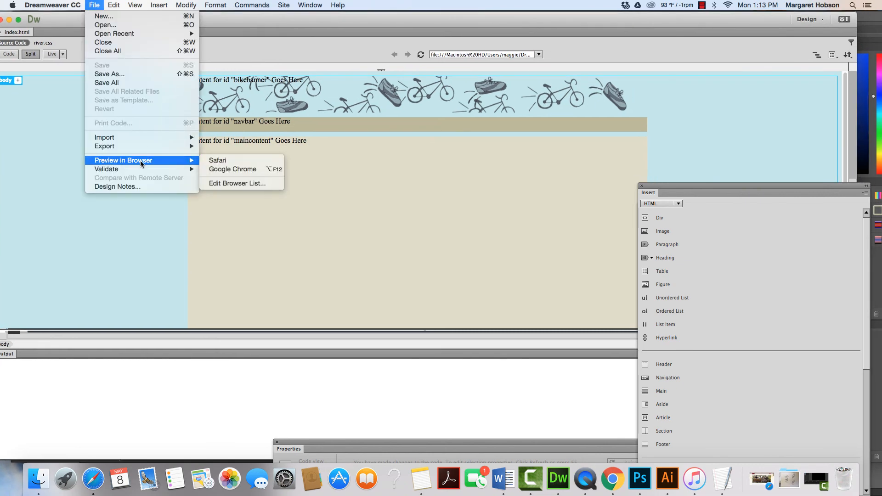
left_click(222, 162)
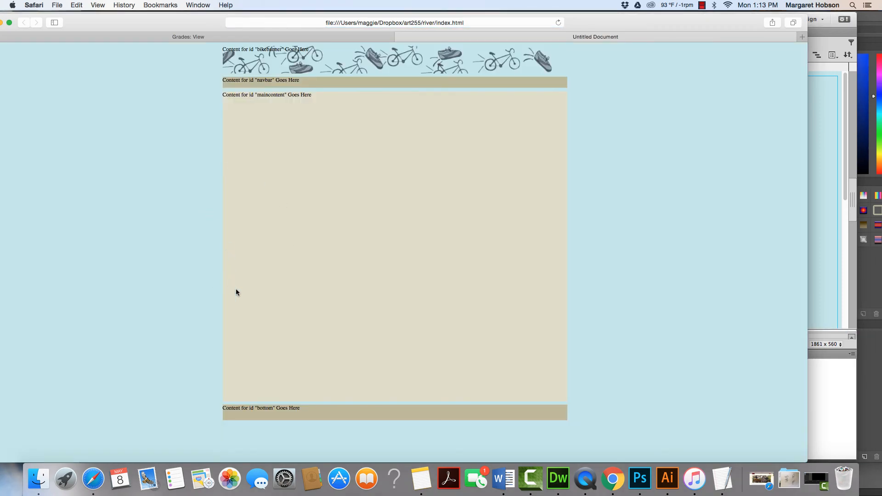
Examine the page's stacked layout at a larger zoom in a widened Safari window, and switch back to Dreamweaver
key("super+equal")
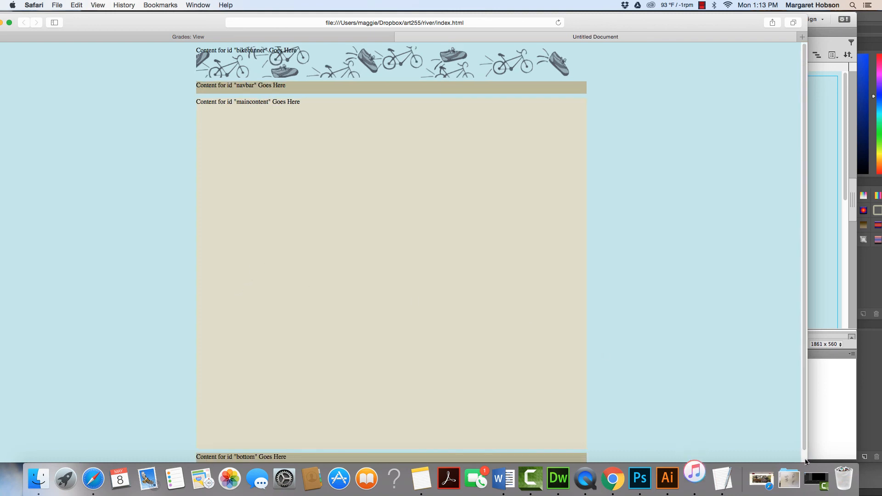
left_click_drag(806, 463, 879, 493)
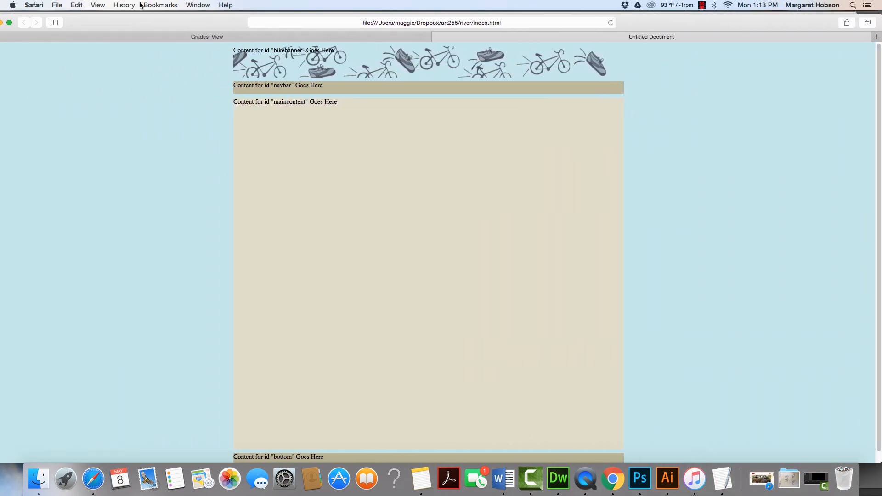
left_click_drag(144, 23, 152, 22)
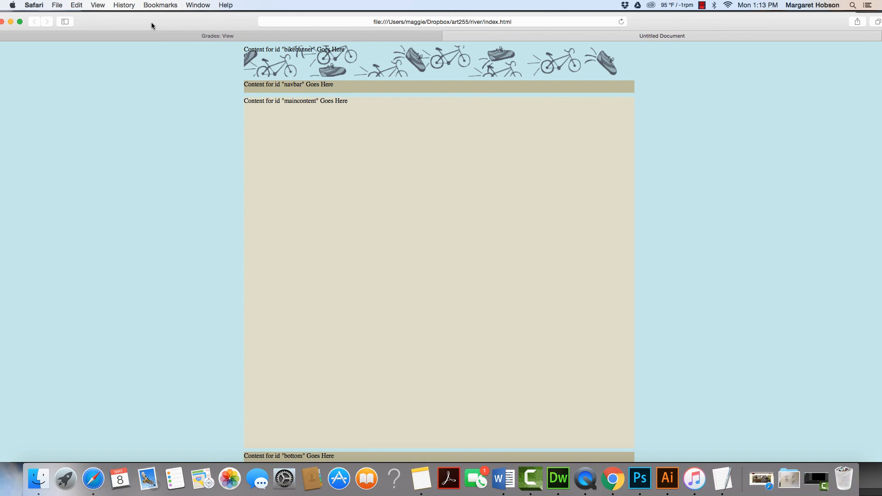
left_click_drag(151, 22, 182, 48)
left_click(78, 14)
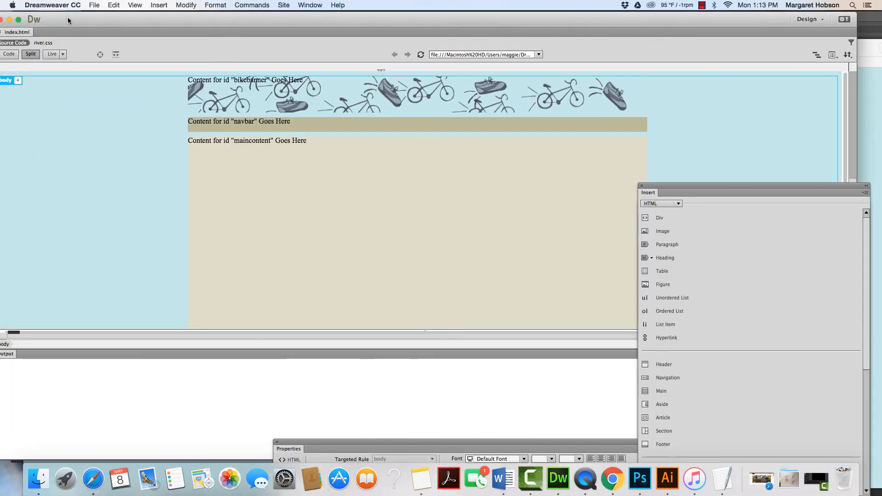
mouse_move(65, 18)
left_mouse_down()
mouse_move(95, 19)
mouse_move(79, 19)
left_mouse_up()
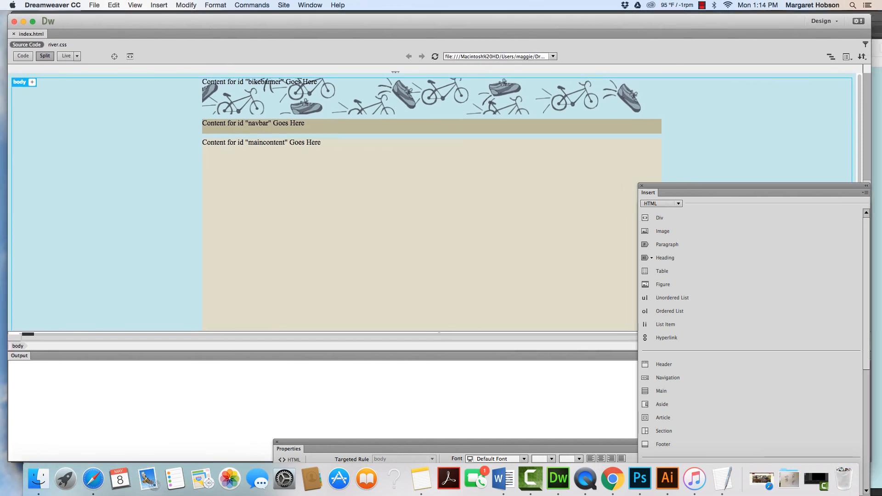